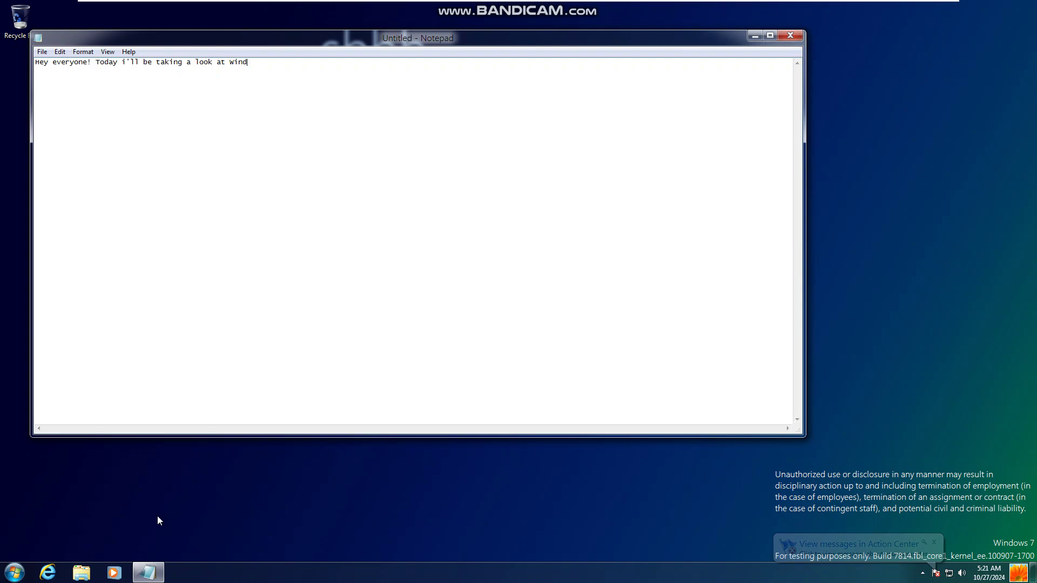
# Step: Finish the build 7814 intro and start the charms-bar note, moving Notepad down-right to reveal the wallpaper
pyautogui.write('bui')
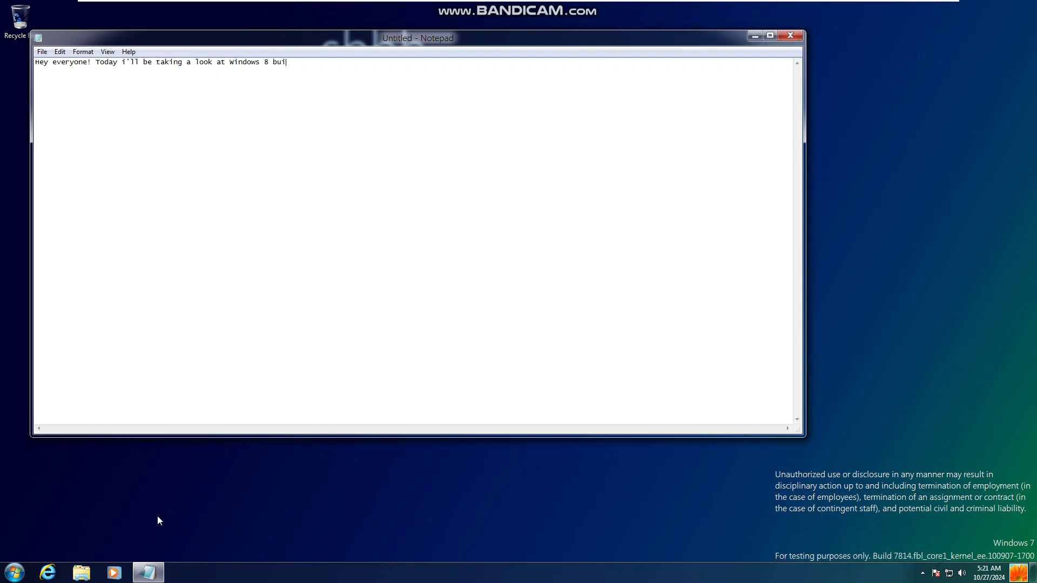
pyautogui.write('ld 7814.')
pyautogui.moveTo(216, 38); pyautogui.dragTo(353, 135)
pyautogui.write('. Thi')
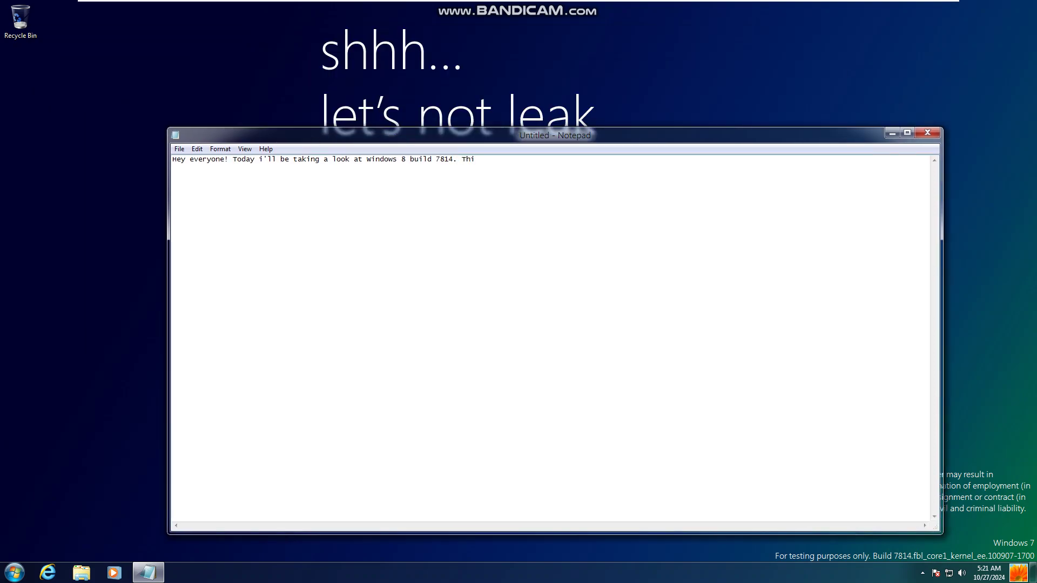
pyautogui.write('s build introduces the charms bar, which ')
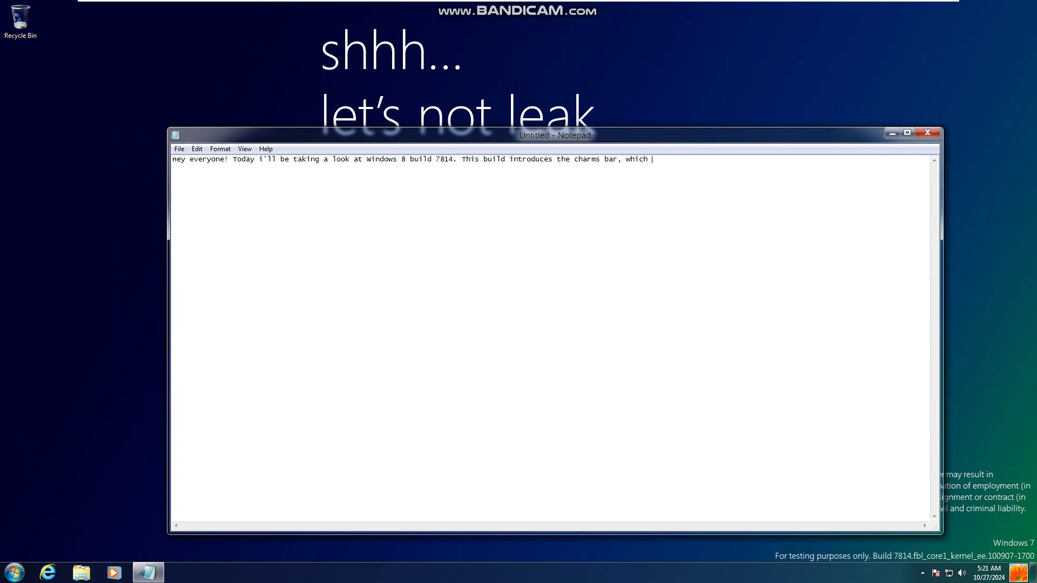
pyautogui.write('would make it into windows 8 and 8.1')
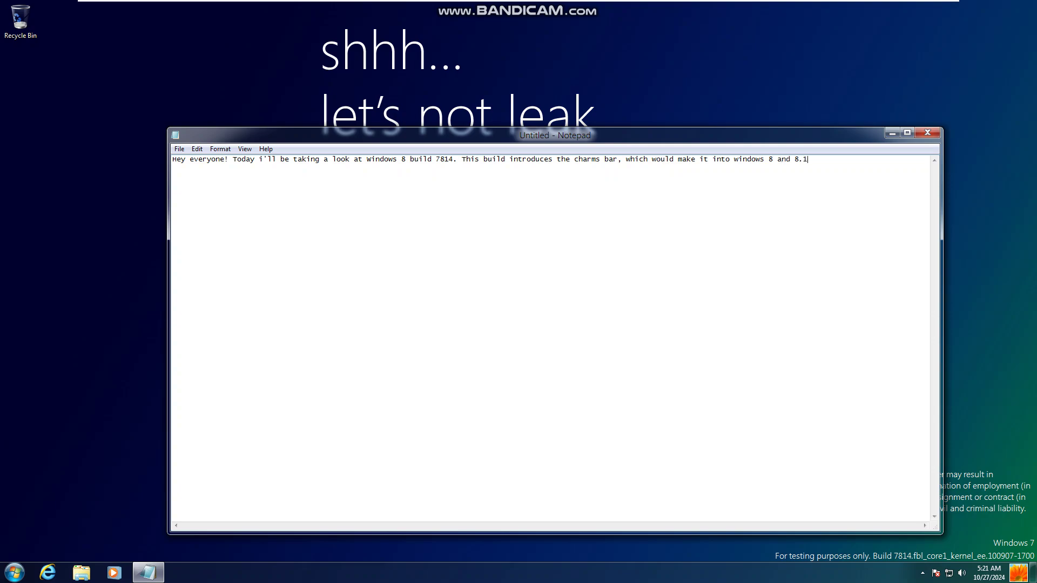
# Step: Bring up the charms bar with Win+C and step up and down through its charms
pyautogui.press('super+c')
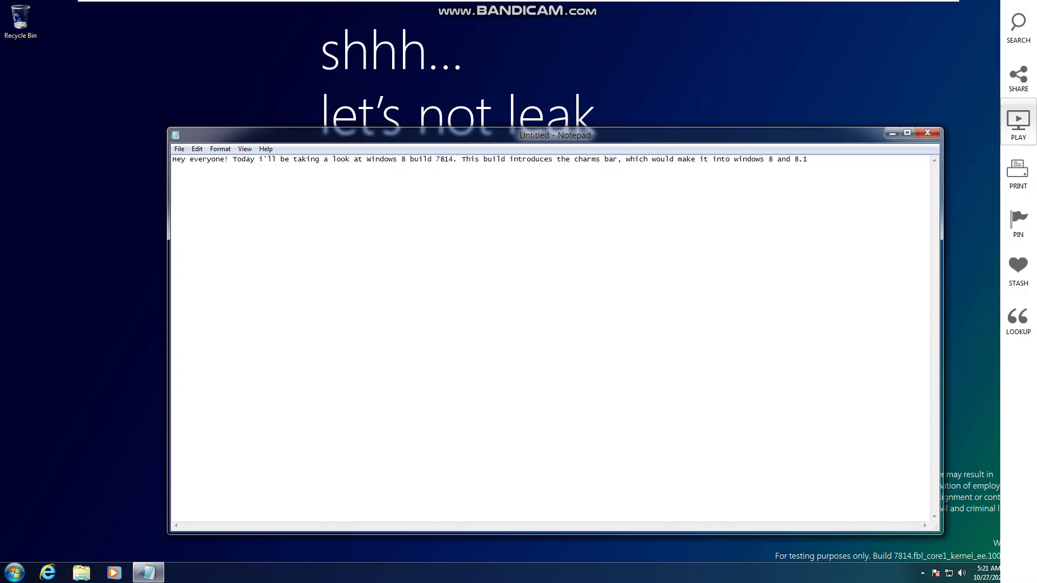
pyautogui.press('Down')
pyautogui.press('Down')
pyautogui.press('Down')
pyautogui.press('Down')
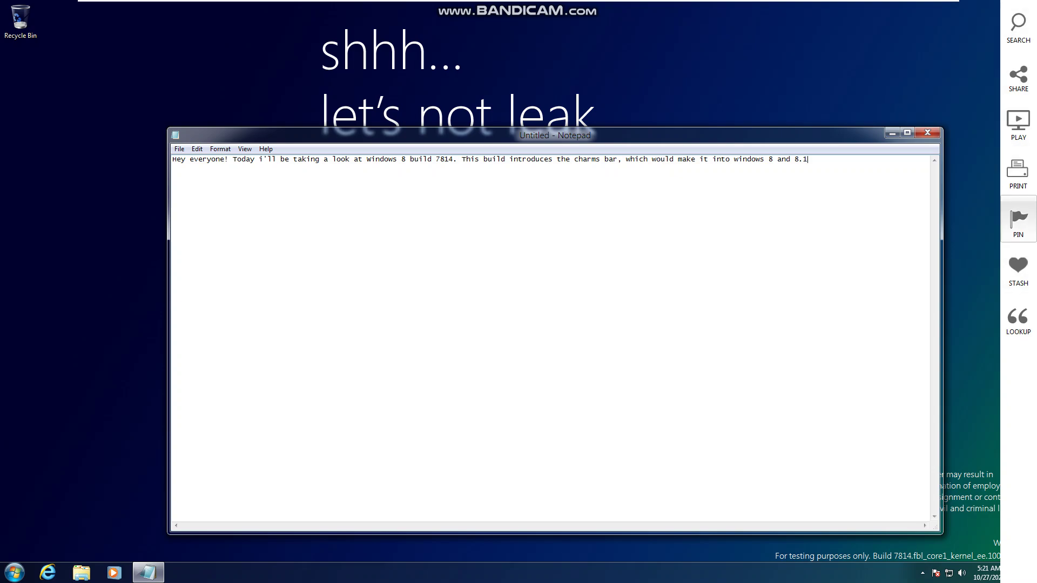
pyautogui.press('Up')
pyautogui.press('Up')
pyautogui.press('Up')
pyautogui.press('Escape')
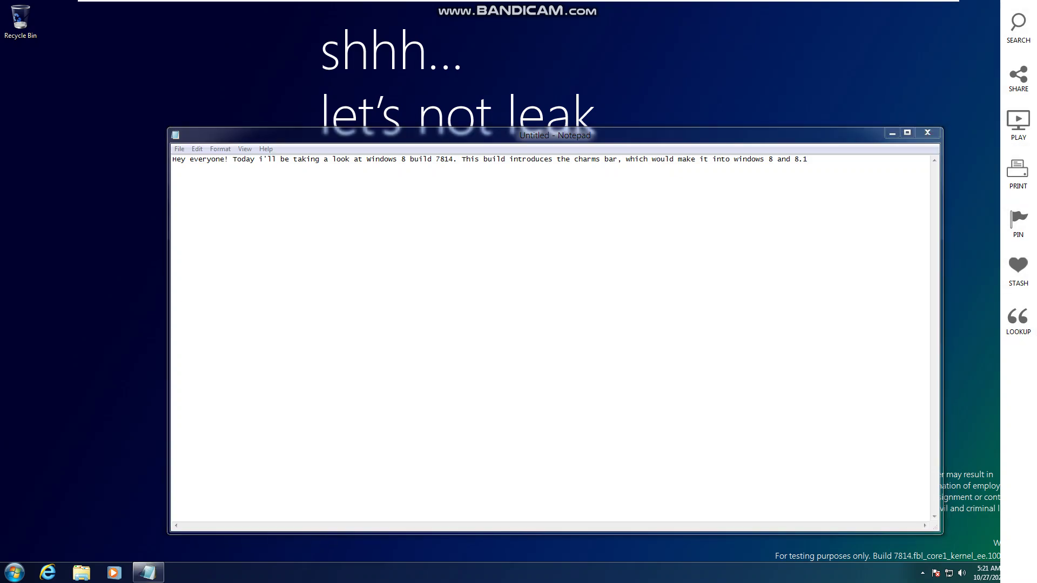
pyautogui.press('Down')
pyautogui.press('Down')
pyautogui.press('Down')
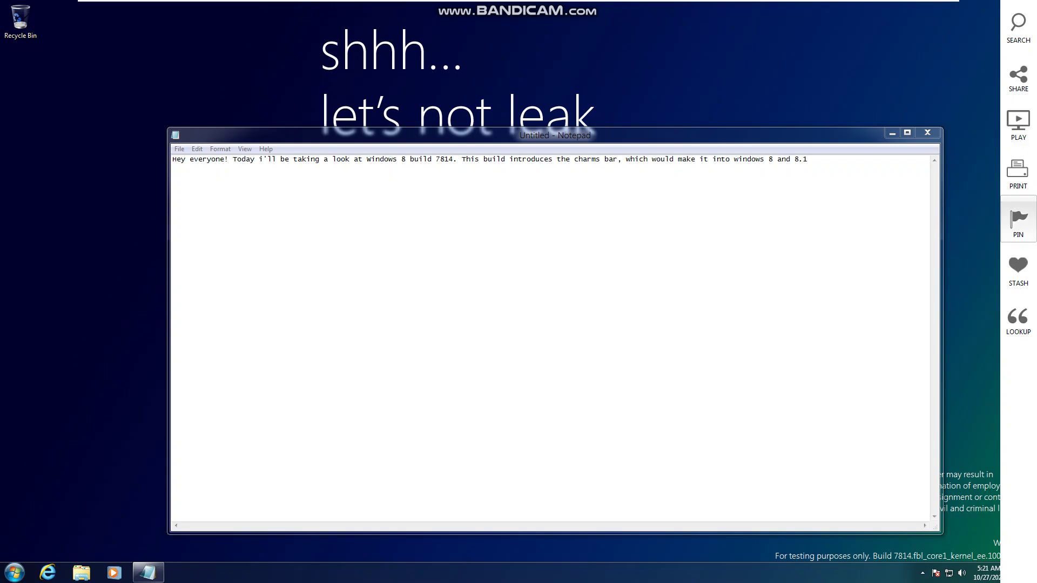
pyautogui.press('Escape')
# Step: Replace the note with 'none of the buttons are functional' and show the desktop
pyautogui.hotkey('ctrl', 'a')
pyautogui.press('BackSpace')
pyautogui.write('no')
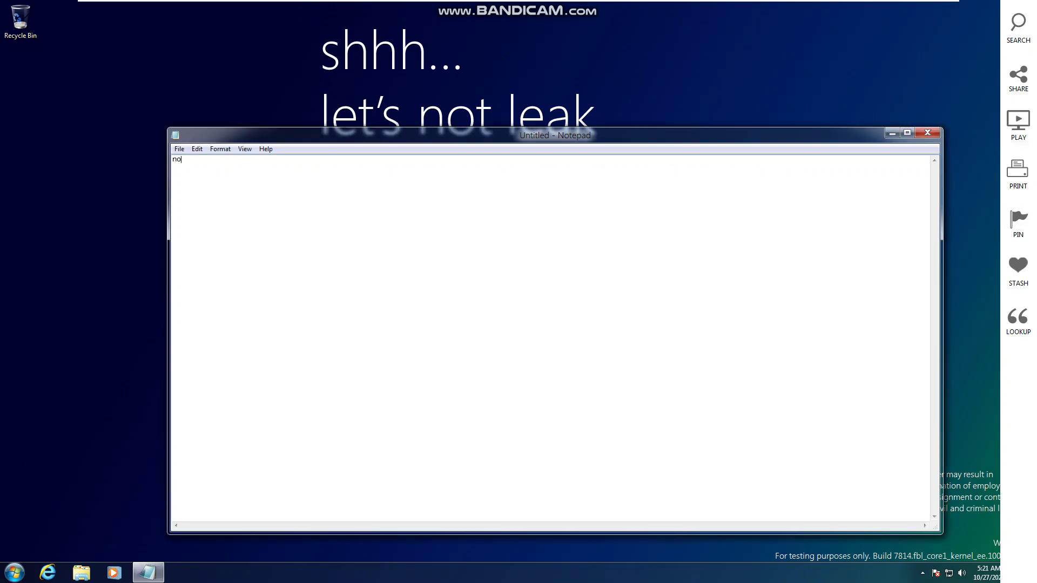
pyautogui.write('ne of the buttons are functional')
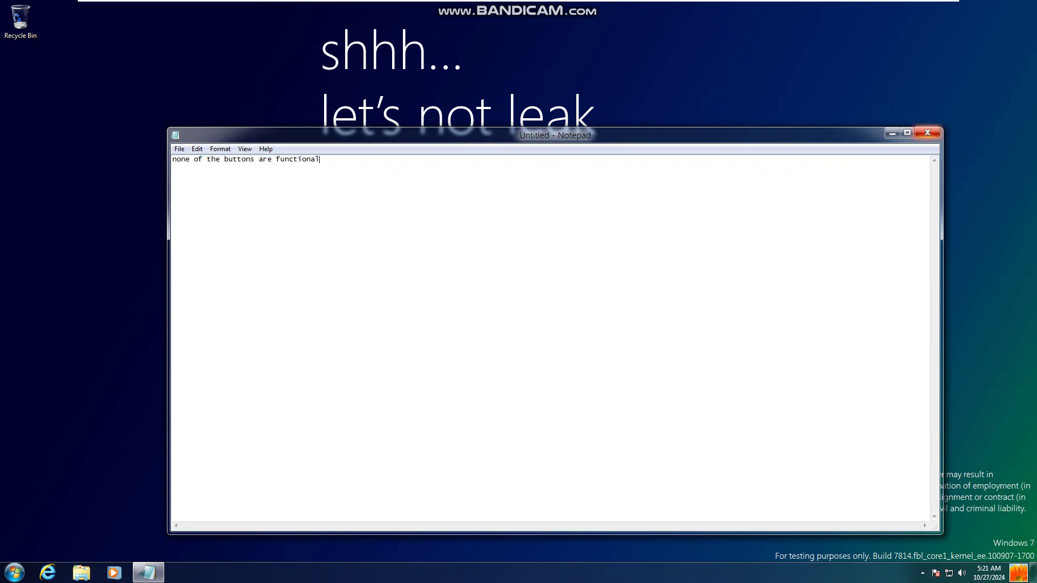
pyautogui.press('super+d')
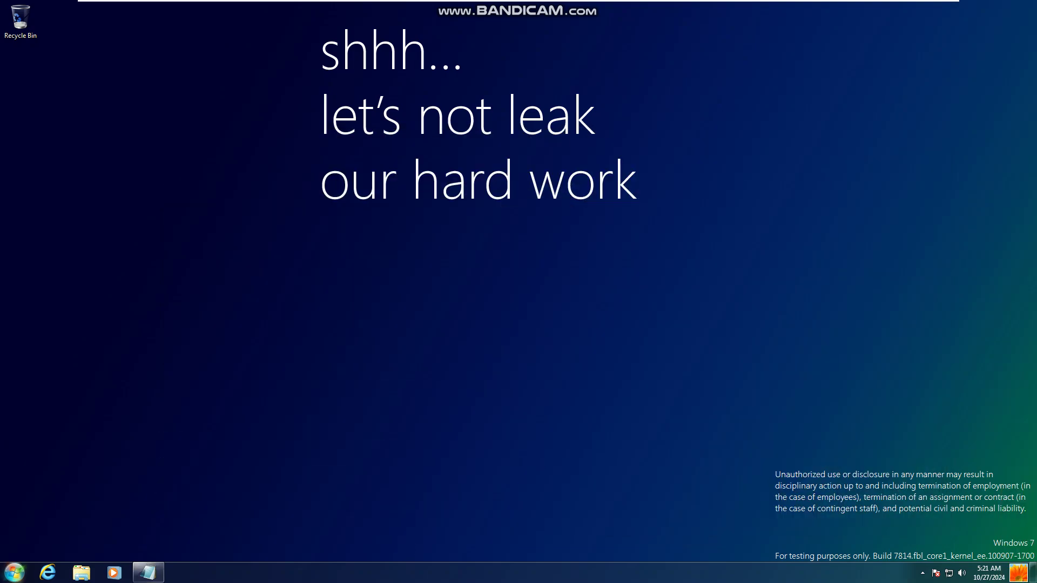
# Step: Run winver from Start screen search to open About Windows, place it centre-left, and bring Notepad back
pyautogui.press('super')
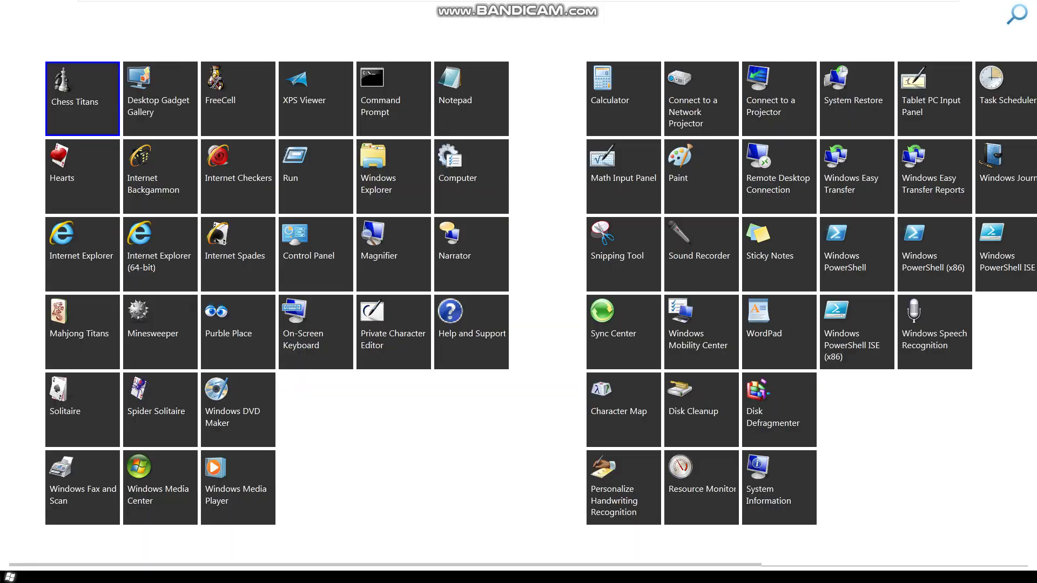
pyautogui.click(1016, 15)
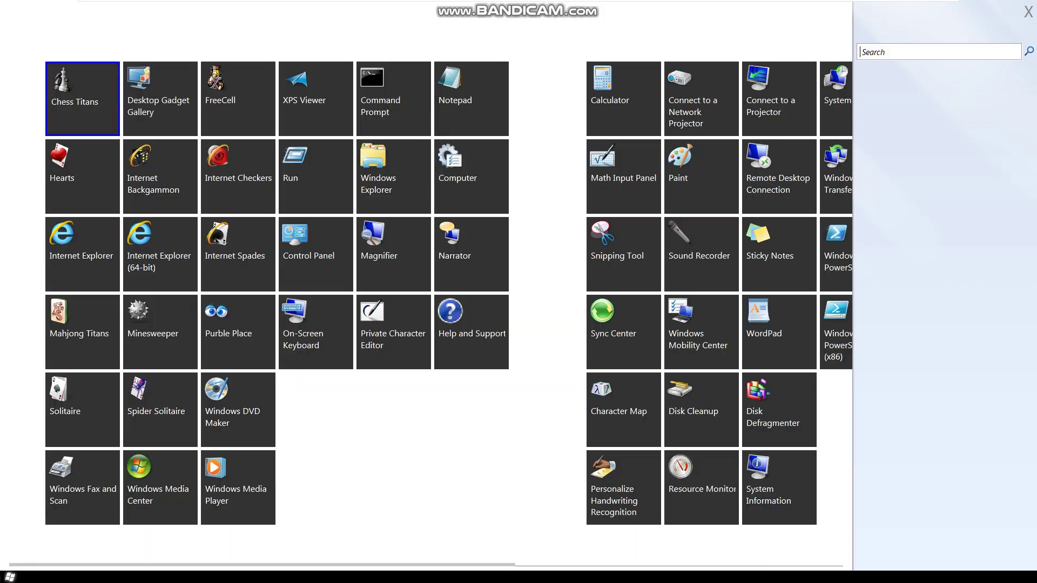
pyautogui.write('run')
pyautogui.press('Return')
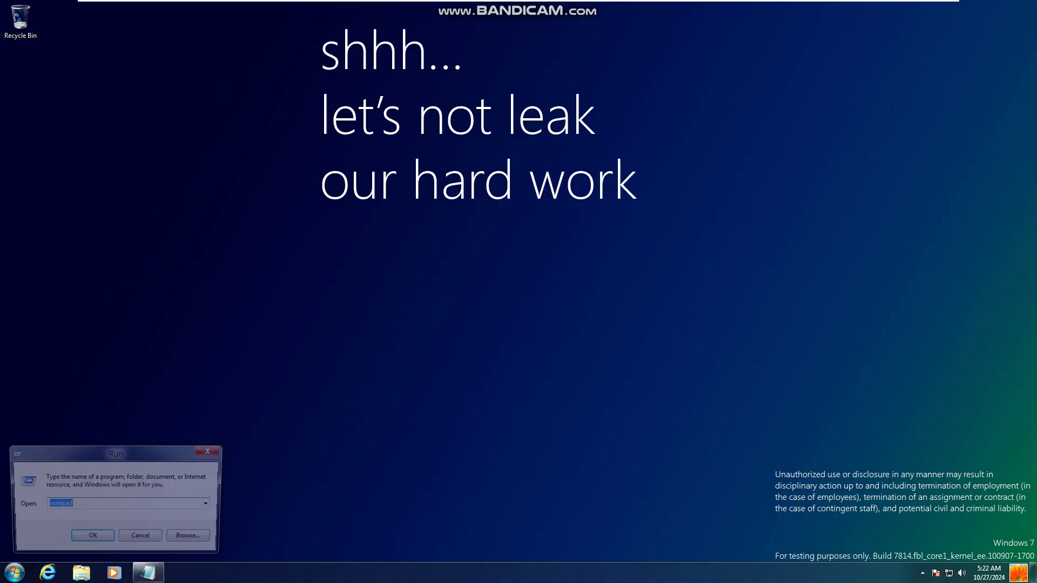
pyautogui.write('winver')
pyautogui.press('Return')
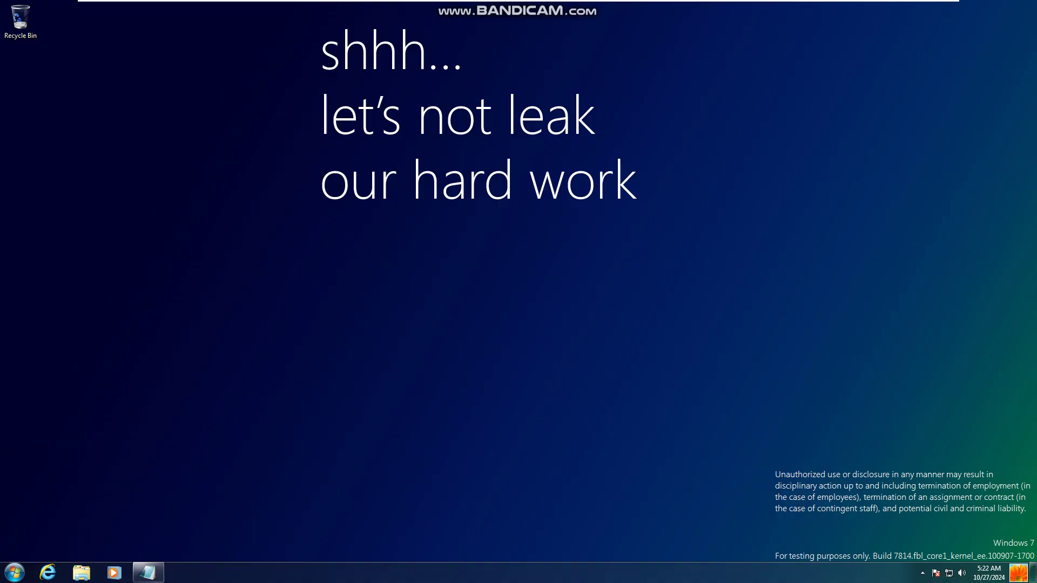
pyautogui.moveTo(94, 24); pyautogui.dragTo(219, 169)
pyautogui.hotkey('alt', 'Tab')
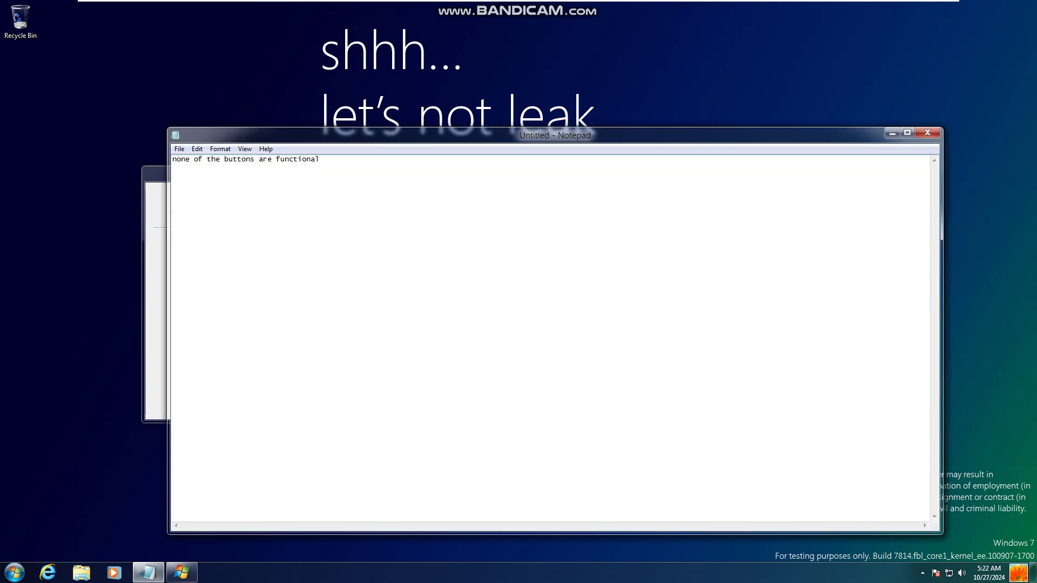
# Step: Replace the note with 'the search icon in the start screen has been updated to show a magnifying glass'
pyautogui.hotkey('ctrl', 'a')
pyautogui.press('BackSpace')
pyautogui.write('the se')
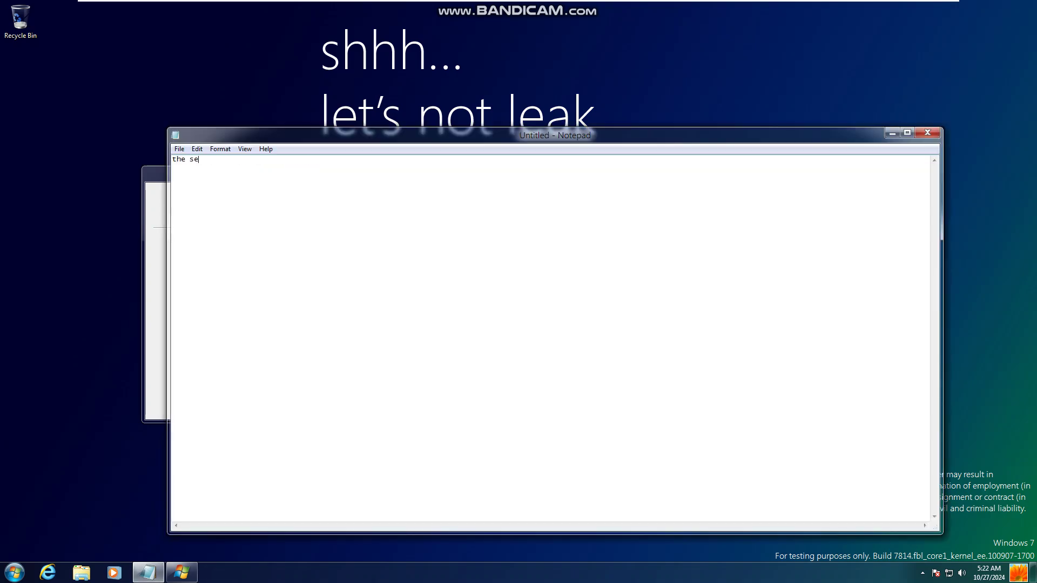
pyautogui.write('arch icon in the start screen has been u')
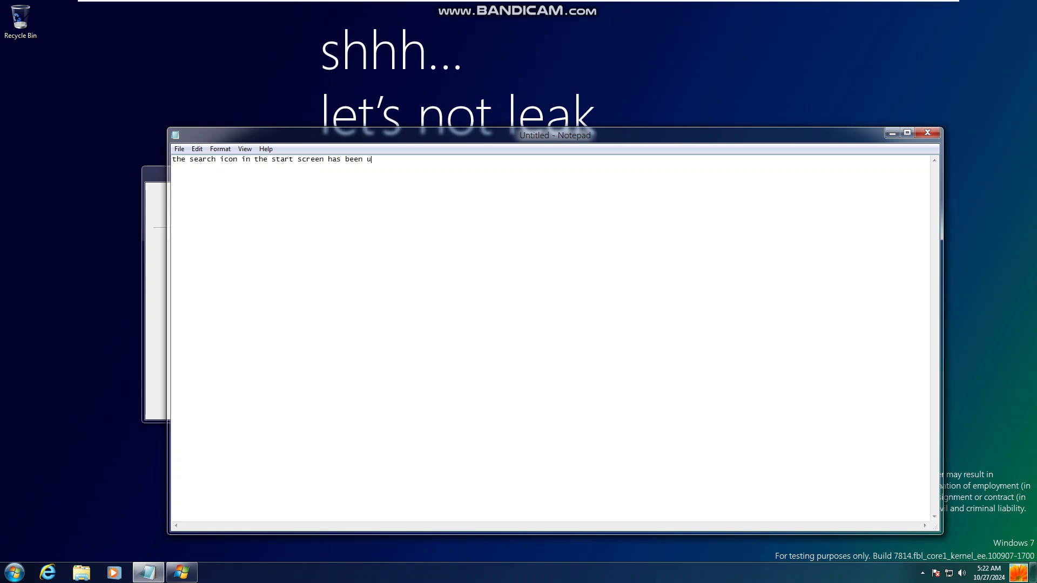
pyautogui.write('pdated to show a magnifying glass')
# Step: Show the magnifier search panel on the Start screen, then return to the desktop
pyautogui.press('super')
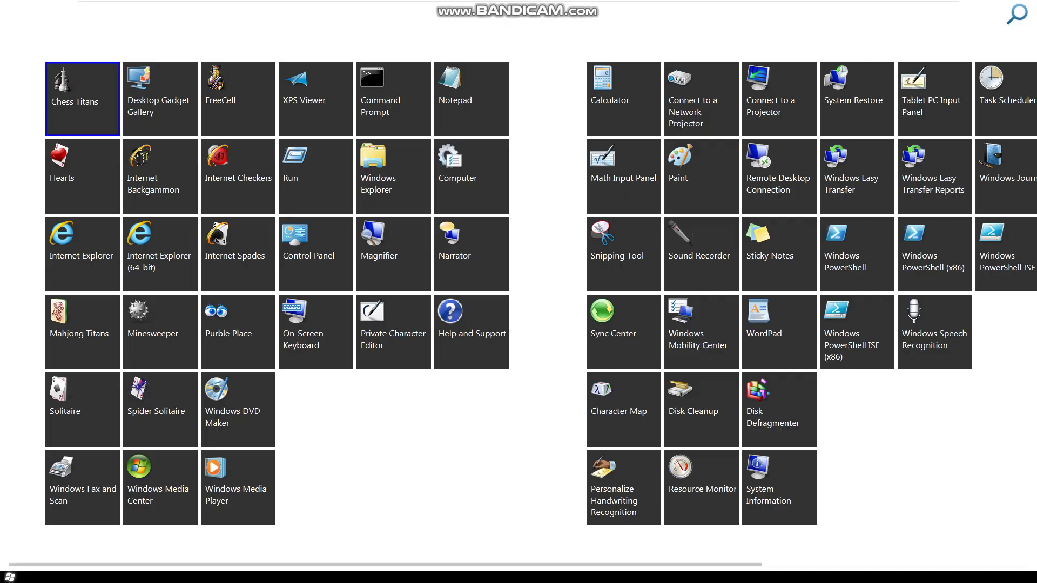
pyautogui.click(1016, 14)
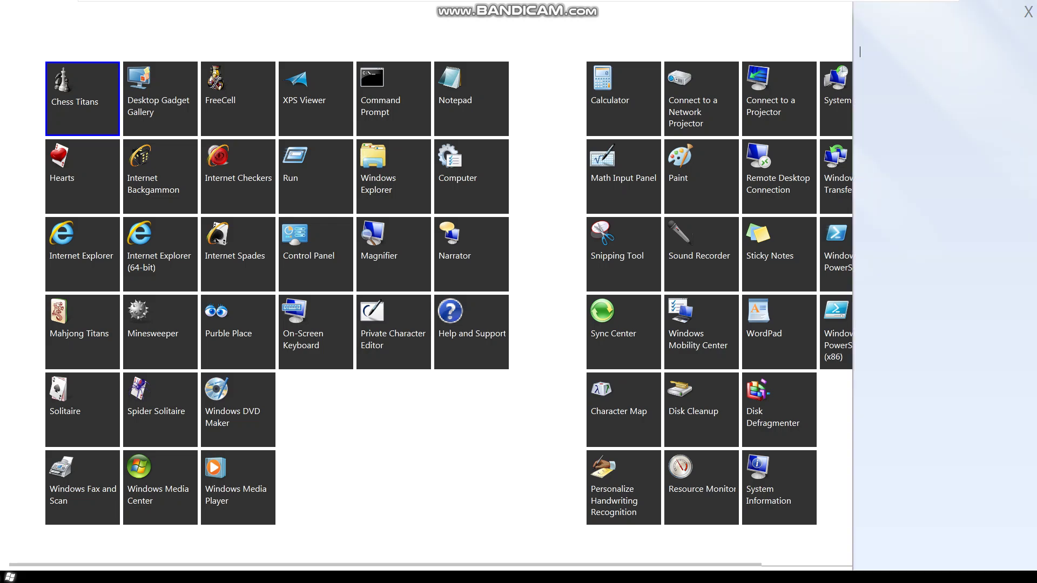
pyautogui.click(1027, 12)
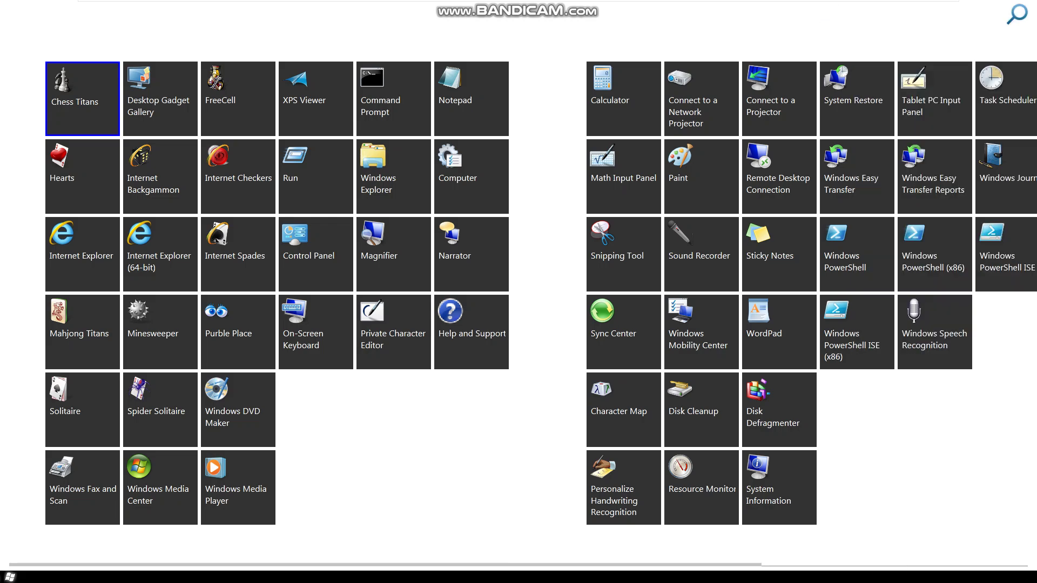
pyautogui.press('super')
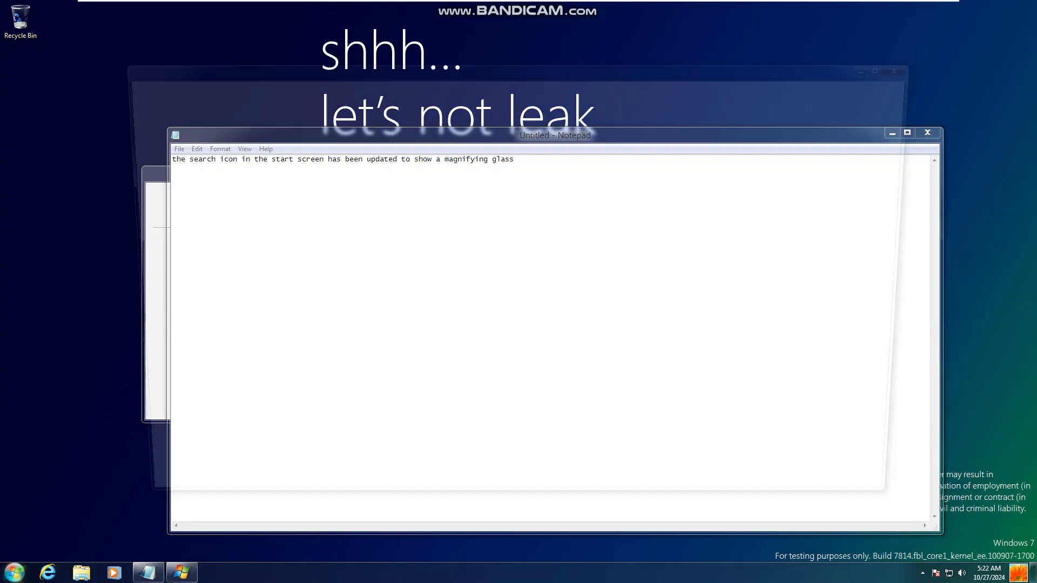
# Step: Hand-draw the digits 7814 on the Paint canvas
pyautogui.moveTo(166, 245)
pyautogui.mouseDown()
pyautogui.moveTo(264, 249)
pyautogui.moveTo(206, 369)
pyautogui.mouseUp()
pyautogui.moveTo(333, 251)
pyautogui.mouseDown()
pyautogui.moveTo(361, 321)
pyautogui.moveTo(317, 358)
pyautogui.moveTo(329, 248)
pyautogui.mouseUp()
pyautogui.moveTo(436, 237); pyautogui.dragTo(432, 381)
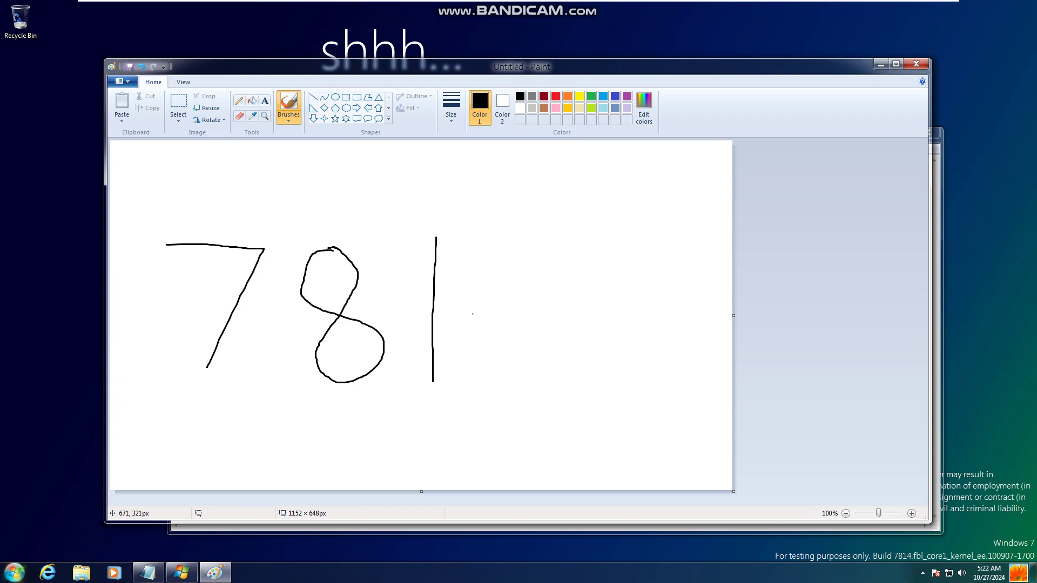
pyautogui.moveTo(514, 234); pyautogui.dragTo(563, 296)
pyautogui.moveTo(567, 233); pyautogui.dragTo(564, 387)
# Step: Close Paint, saving the drawing as 7814, then minimize Notepad
pyautogui.click(916, 64)
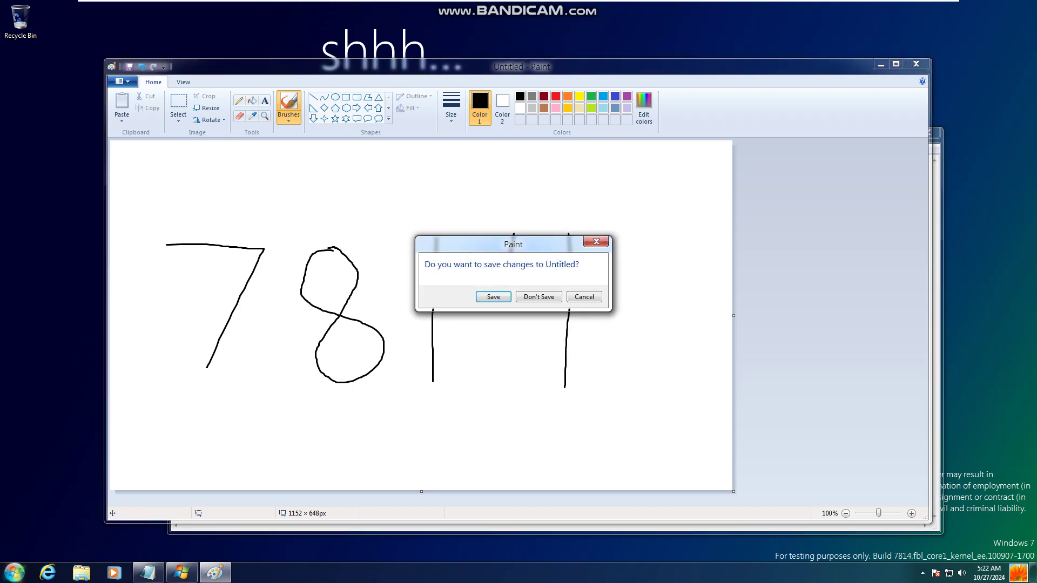
pyautogui.click(585, 296)
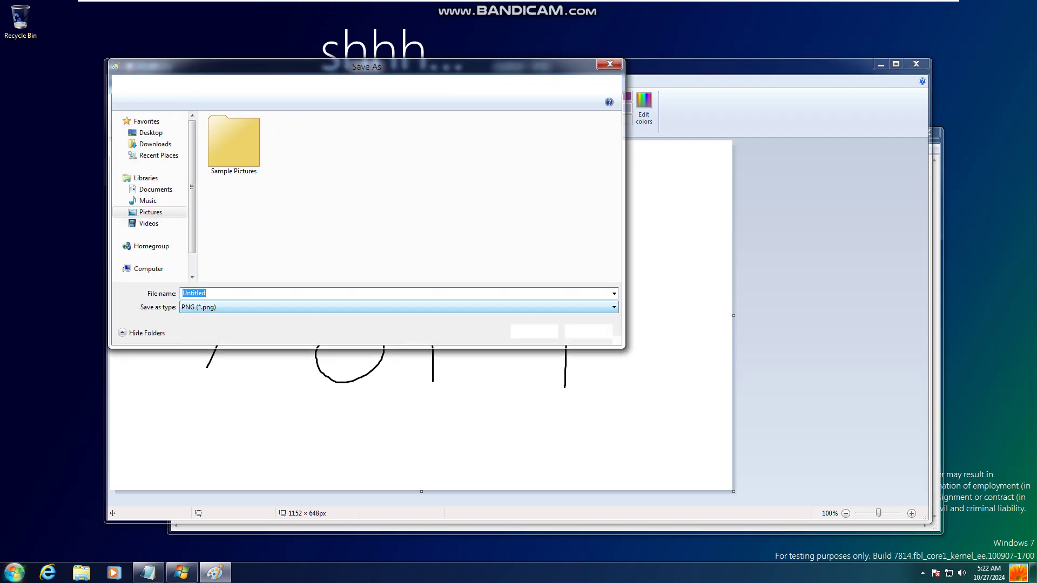
pyautogui.write('7814')
pyautogui.press('Return')
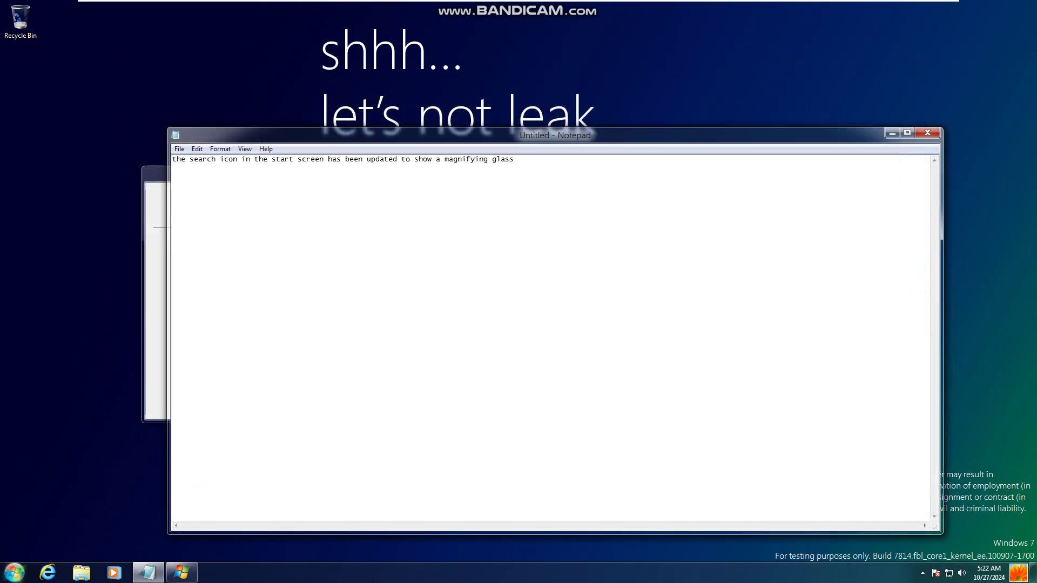
pyautogui.click(892, 133)
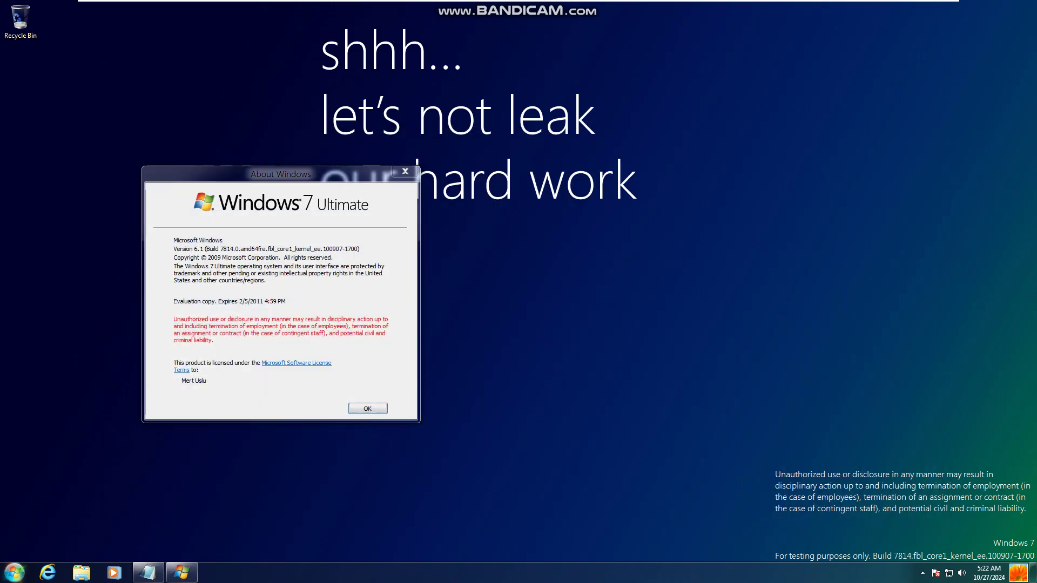
# Step: Add the Weather and Clock gadgets to the desktop from the gadget gallery
pyautogui.rightClick(461, 372)
pyautogui.moveTo(508, 446)
pyautogui.click(490, 475)
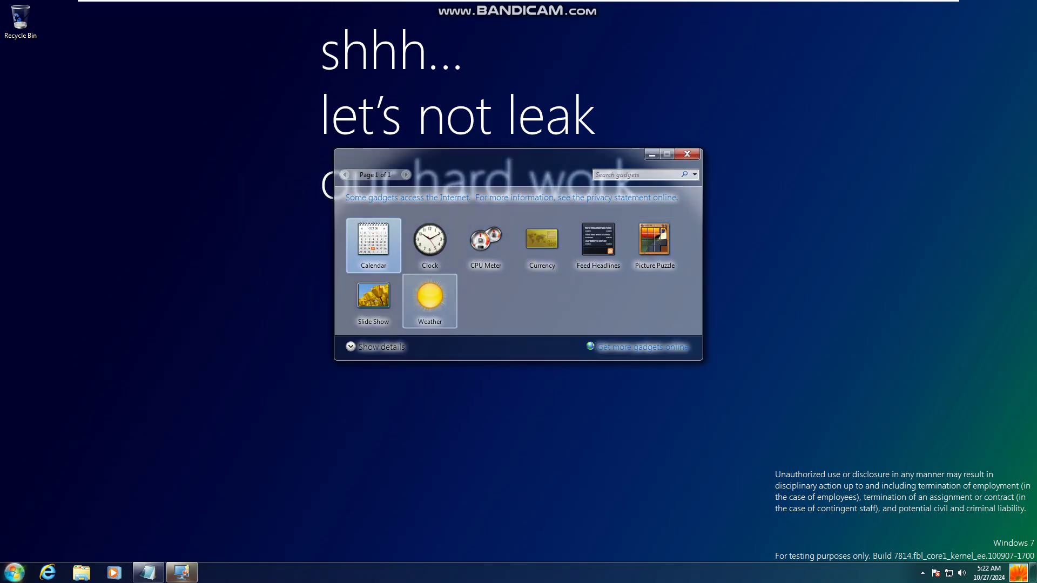
pyautogui.moveTo(430, 297); pyautogui.dragTo(863, 241)
pyautogui.doubleClick(429, 241)
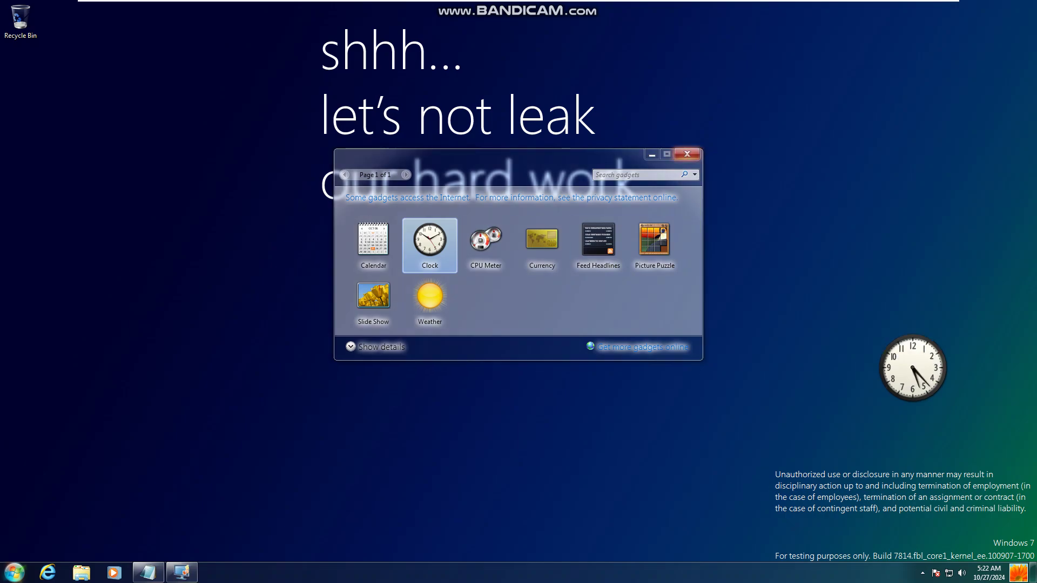
pyautogui.click(686, 154)
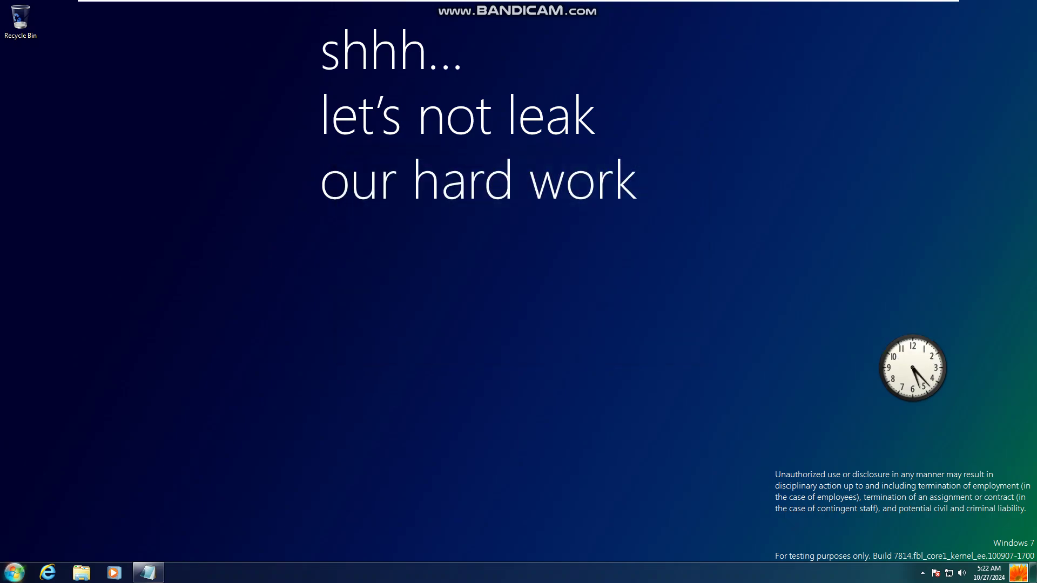
pyautogui.press('super')
pyautogui.press('super')
# Step: Open an Explorer window on Libraries with Win+E, move it up-left, view its File menu, then minimize it
pyautogui.press('super+e')
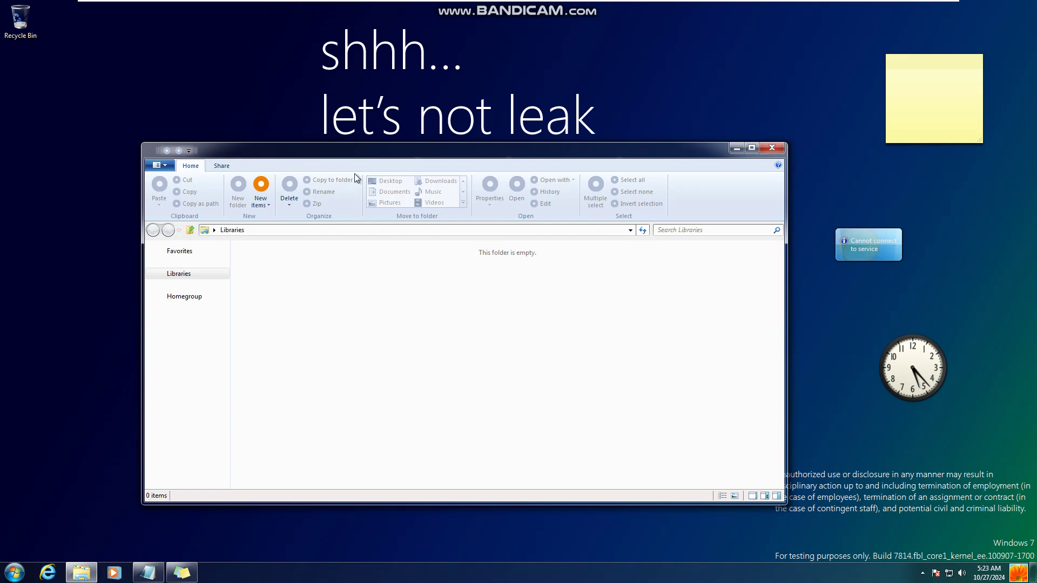
pyautogui.moveTo(406, 157); pyautogui.dragTo(341, 147)
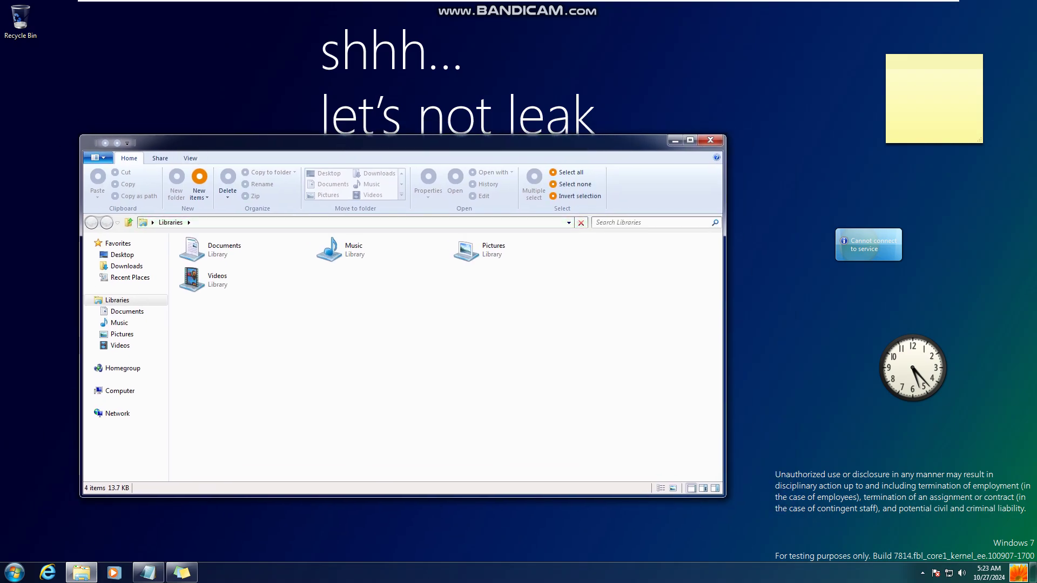
pyautogui.hotkey('alt', 'f')
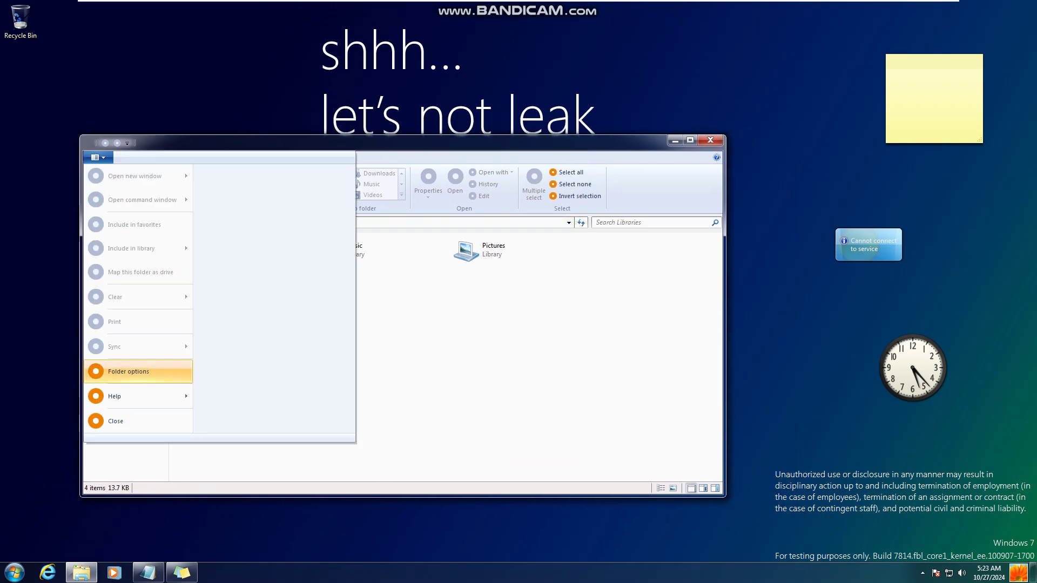
pyautogui.press('super+Down')
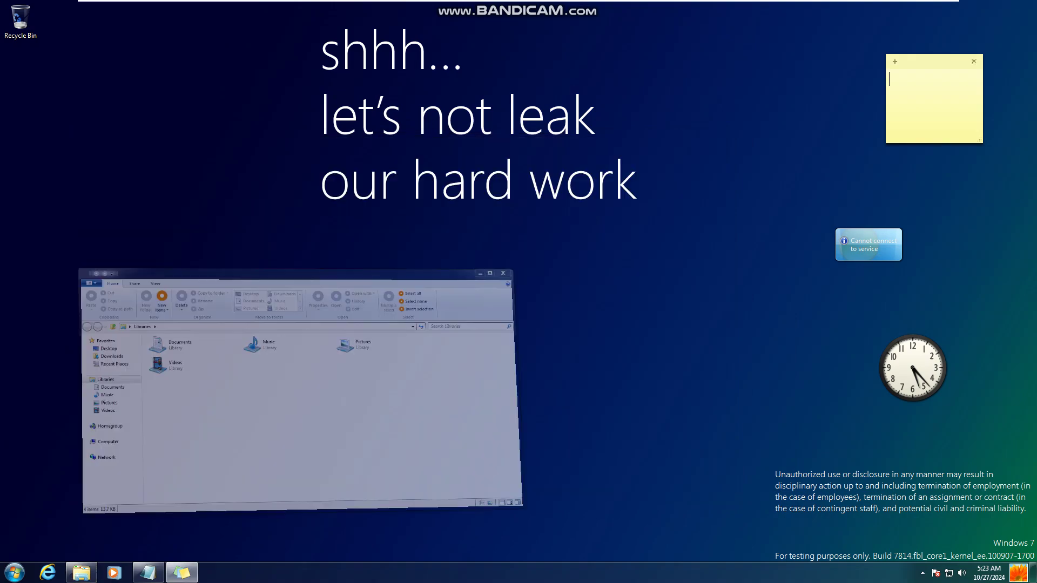
# Step: Write 'test 7814' in the sticky note, view basic system information from Computer, then close it
pyautogui.write('test 7814')
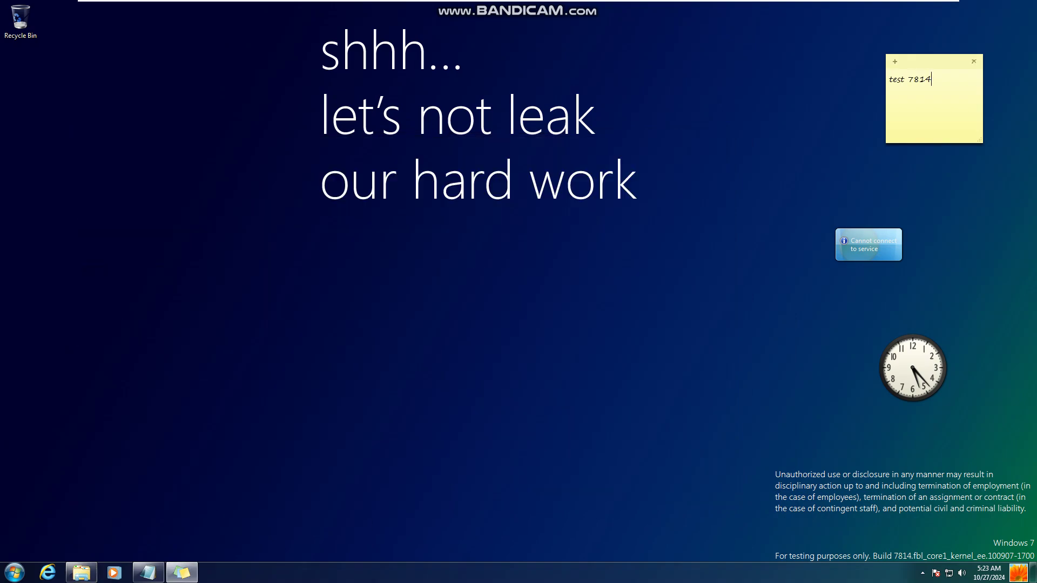
pyautogui.click(81, 572)
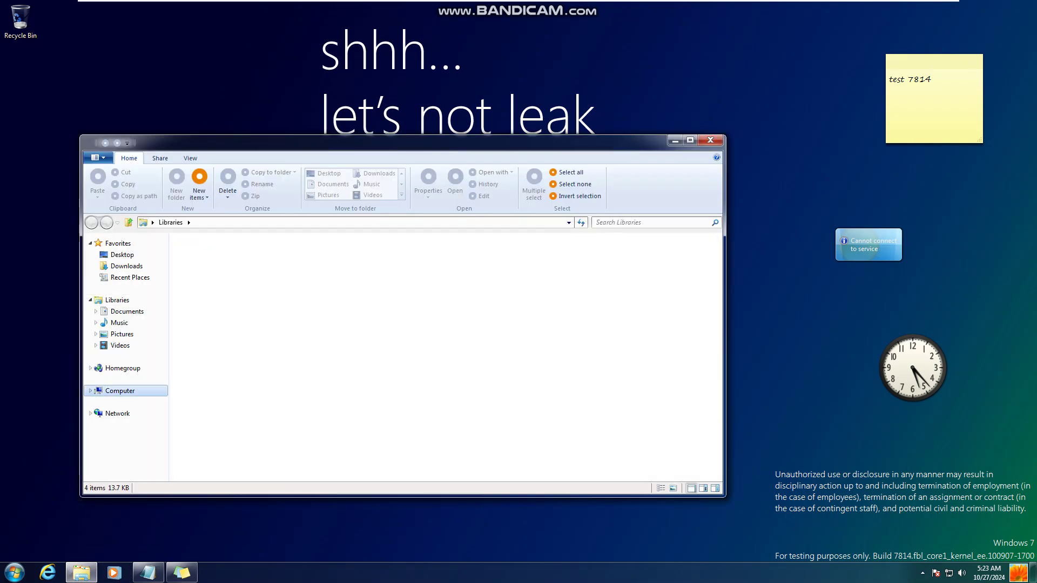
pyautogui.click(120, 391)
pyautogui.click(124, 181)
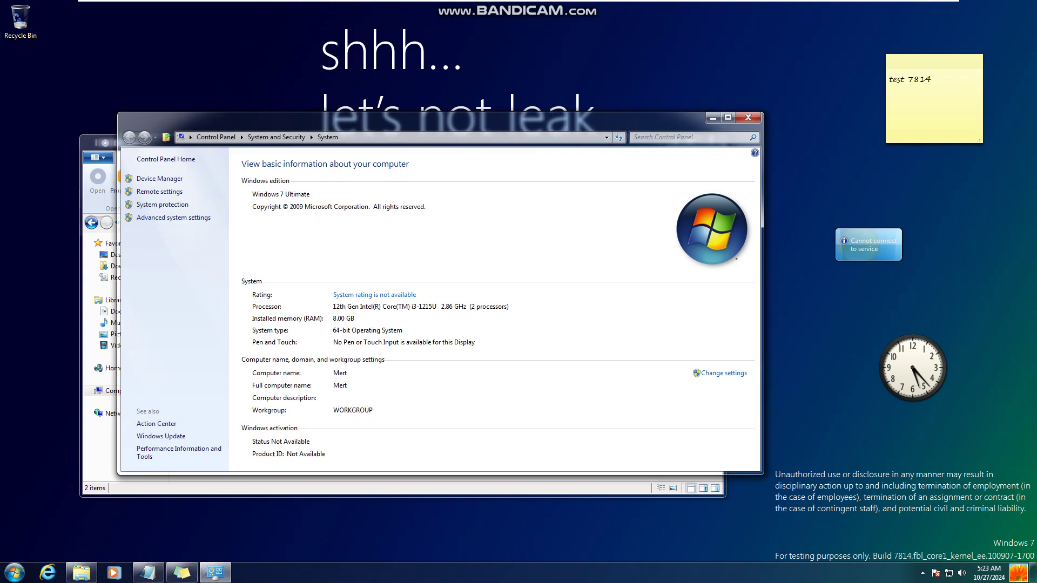
pyautogui.hotkey('alt', 'F4')
pyautogui.hotkey('alt', 'F4')
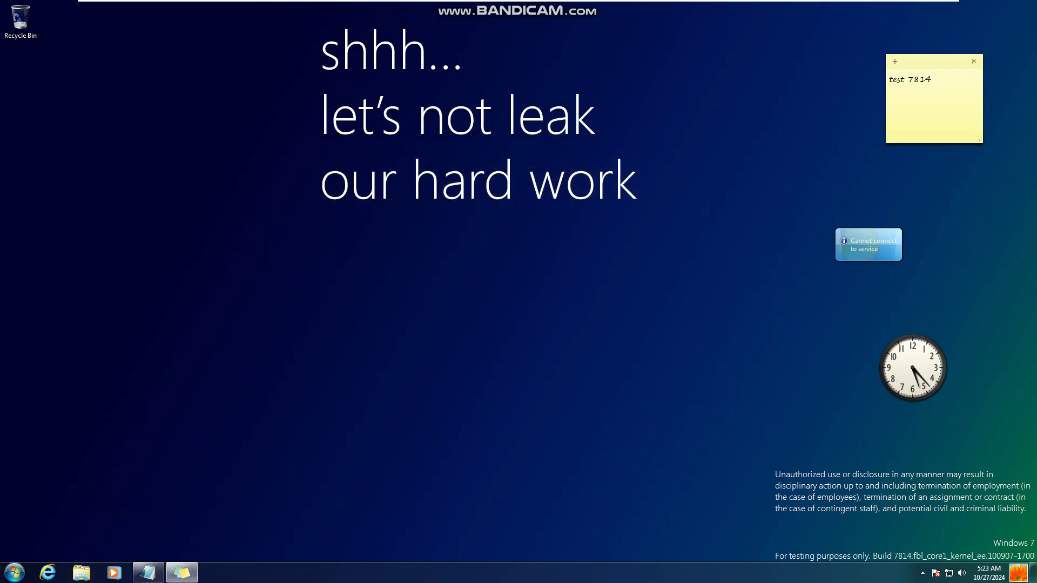
pyautogui.press('super')
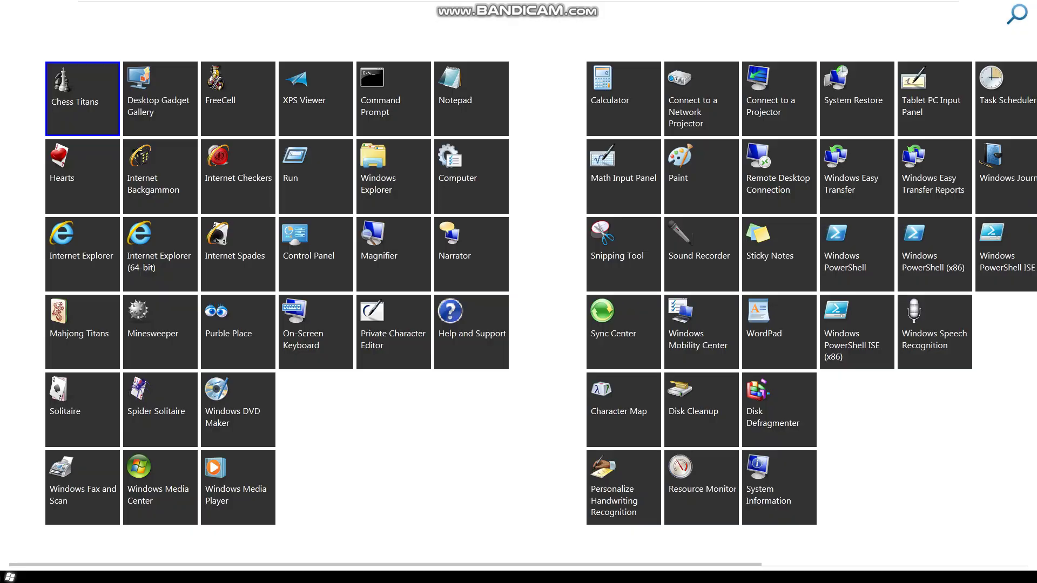
# Step: Multiply 99 by thirty nines in Calculator, getting 9.89999997228e+281, then close Calculator
pyautogui.write('calc')
pyautogui.press('Return')
pyautogui.write('99')
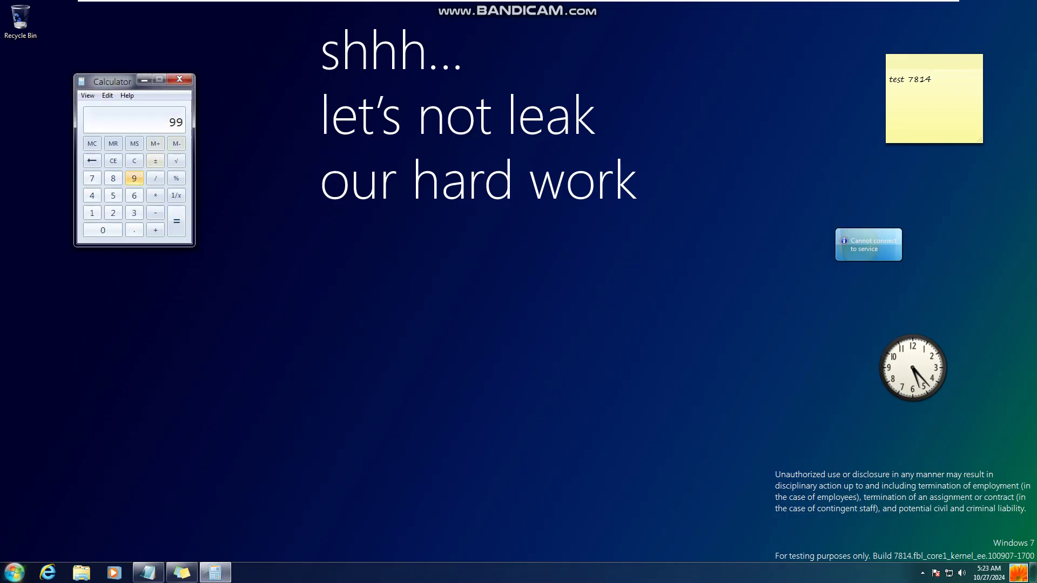
pyautogui.press('*')
pyautogui.write('999999999999999999999999999999')
pyautogui.press('Return')
pyautogui.press('Return')
pyautogui.press('Return')
pyautogui.press('Return')
pyautogui.press('Return')
pyautogui.press('Return')
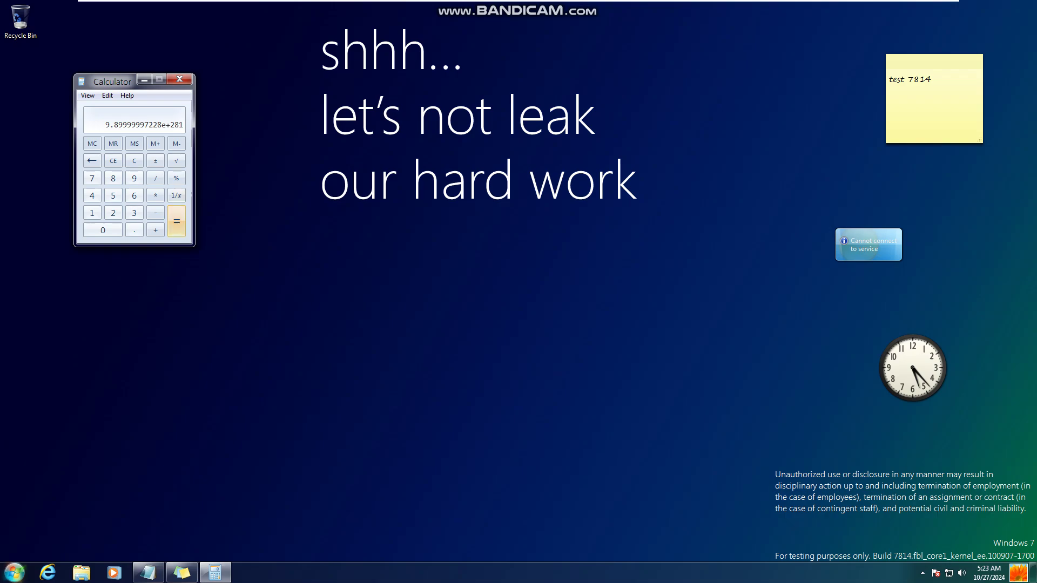
pyautogui.hotkey('alt', 'F4')
pyautogui.rightClick(197, 324)
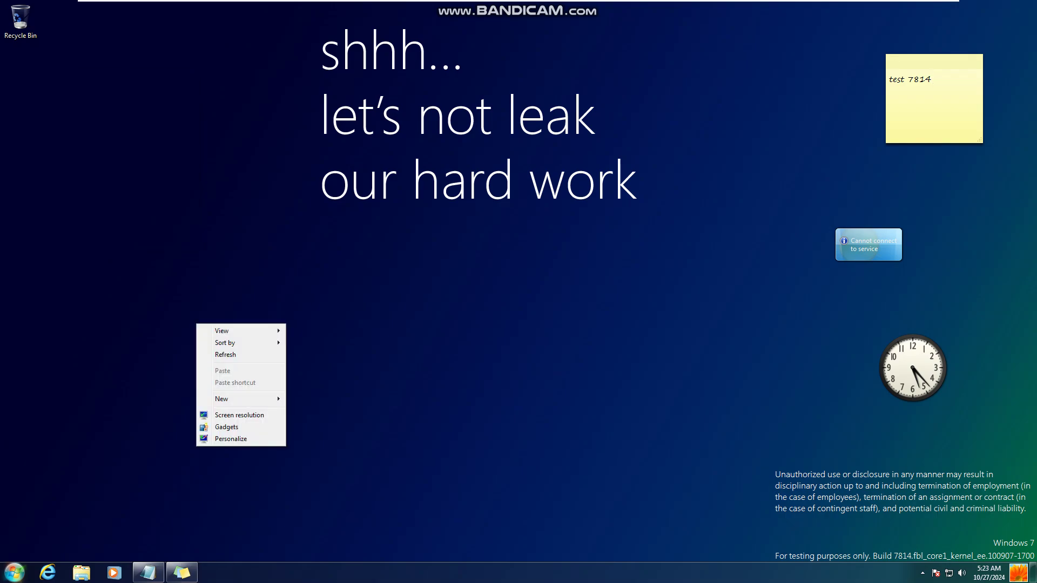
# Step: Open Personalization's Sound settings showing the Windows Default scheme
pyautogui.click(232, 439)
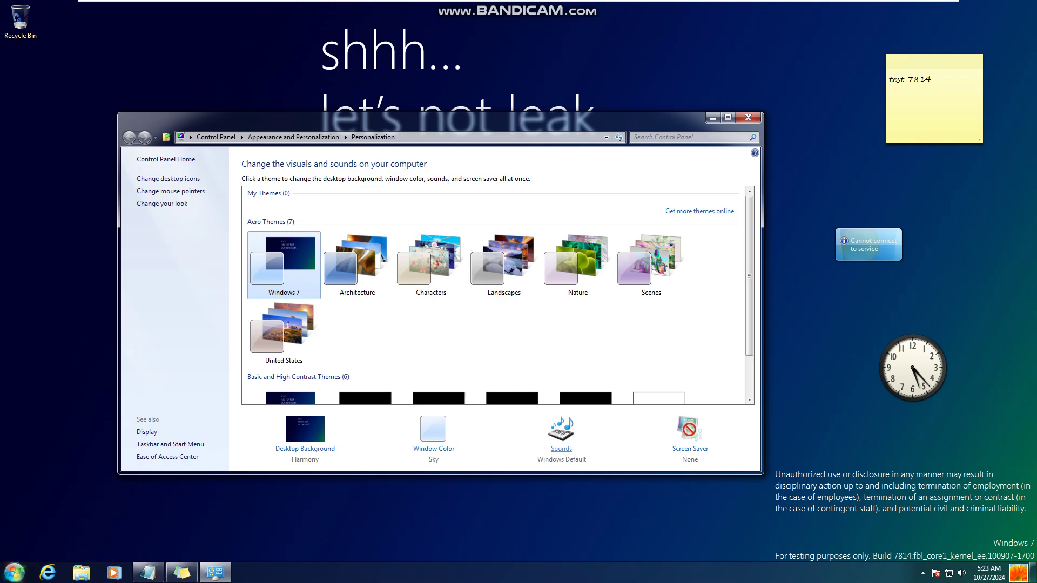
pyautogui.click(560, 449)
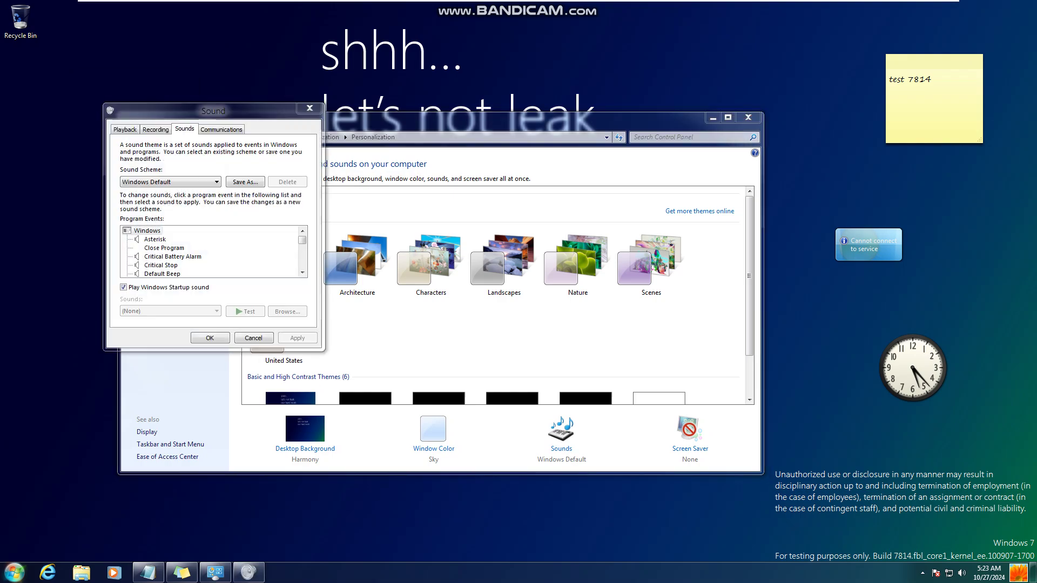
pyautogui.press('super')
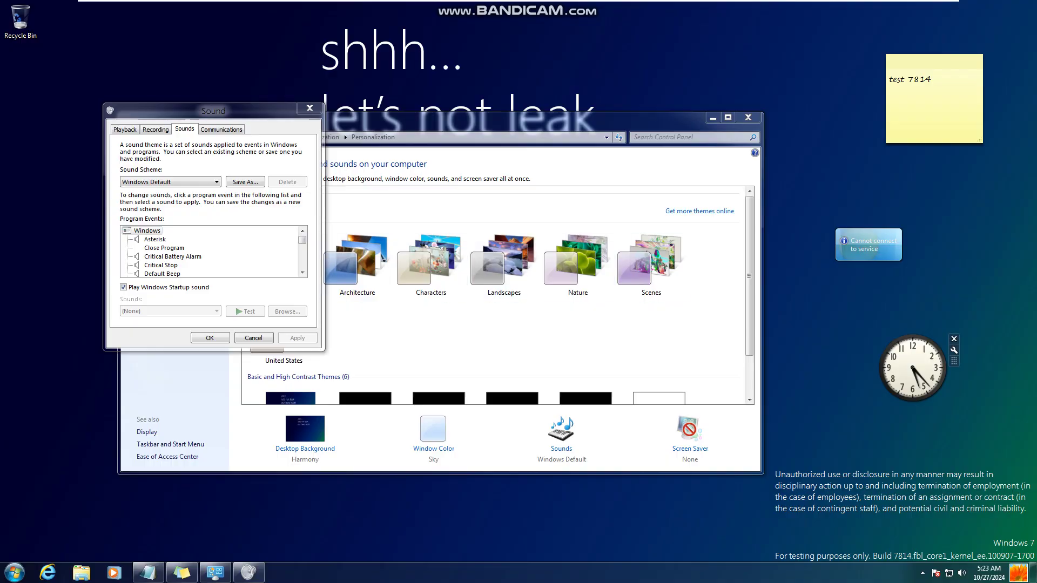
# Step: Test the Critical Battery Alarm, Critical Stop, Default Beep, Device Connect/Disconnect and Exclamation sounds
pyautogui.click(172, 257)
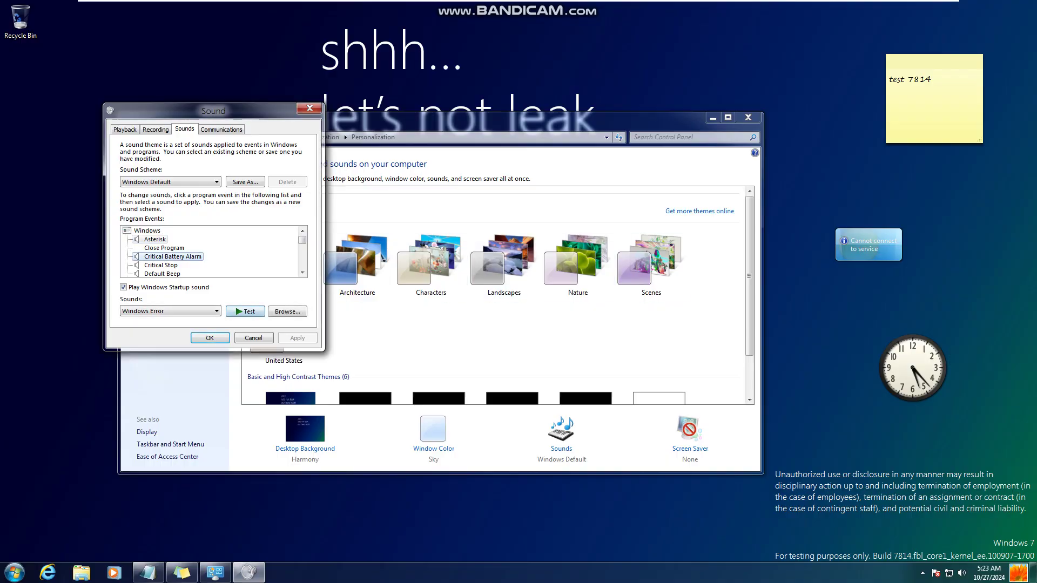
pyautogui.click(244, 312)
pyautogui.click(161, 265)
pyautogui.click(245, 312)
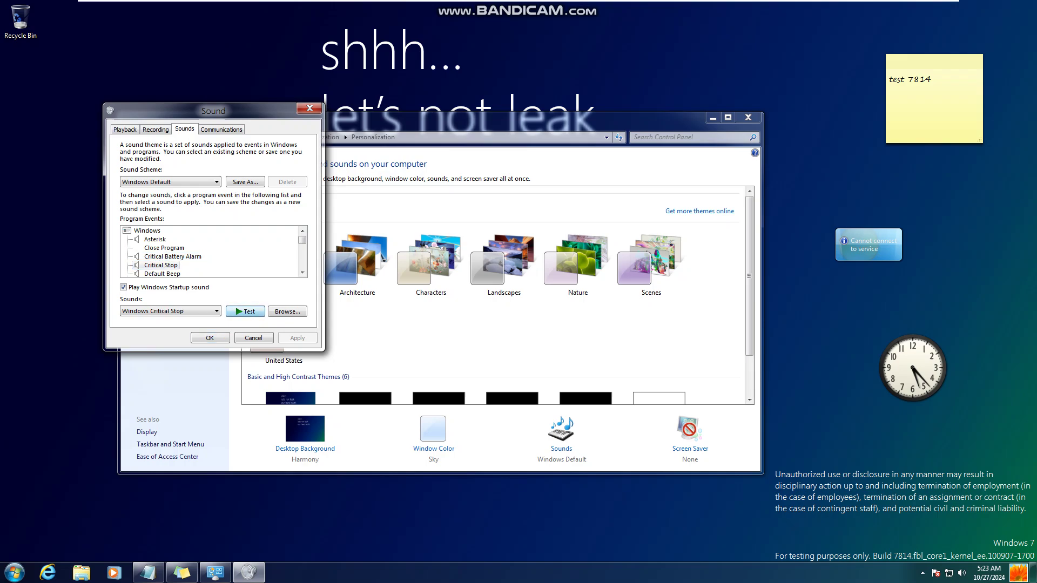
pyautogui.click(162, 274)
pyautogui.click(244, 312)
pyautogui.click(162, 274)
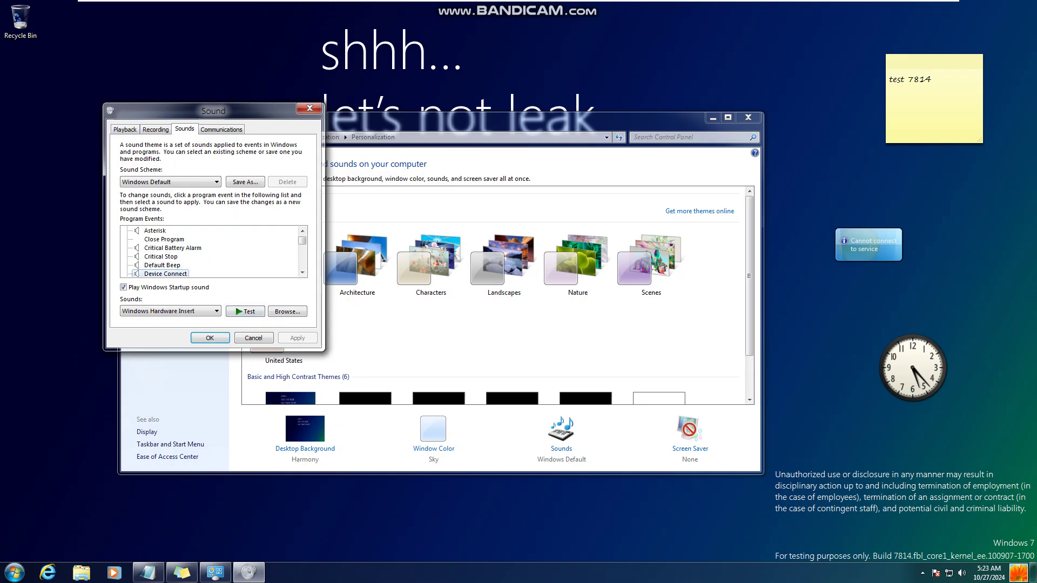
pyautogui.click(244, 312)
pyautogui.click(162, 274)
pyautogui.click(244, 311)
pyautogui.click(162, 274)
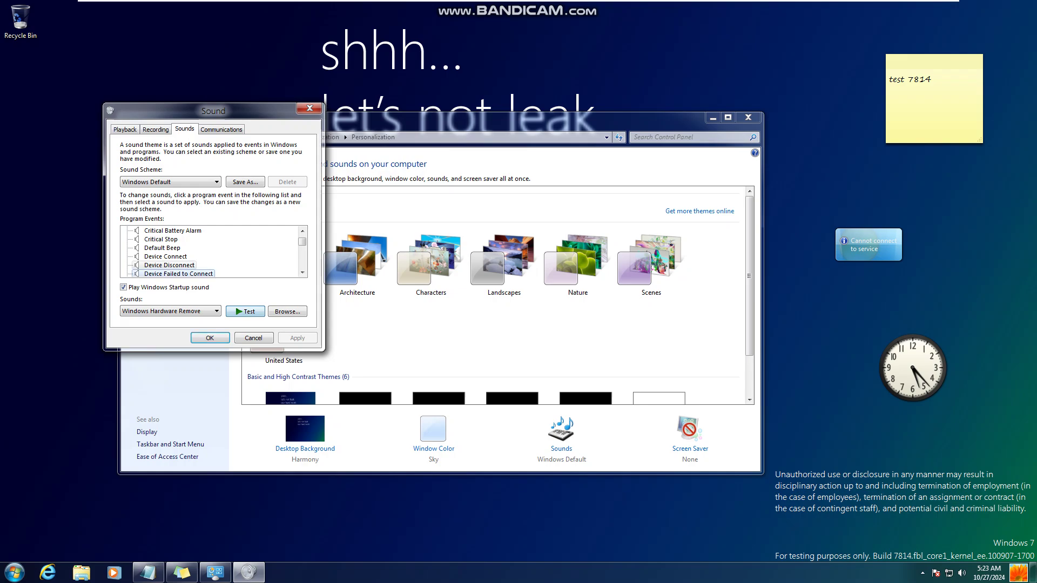
pyautogui.click(245, 312)
pyautogui.click(162, 274)
pyautogui.click(244, 312)
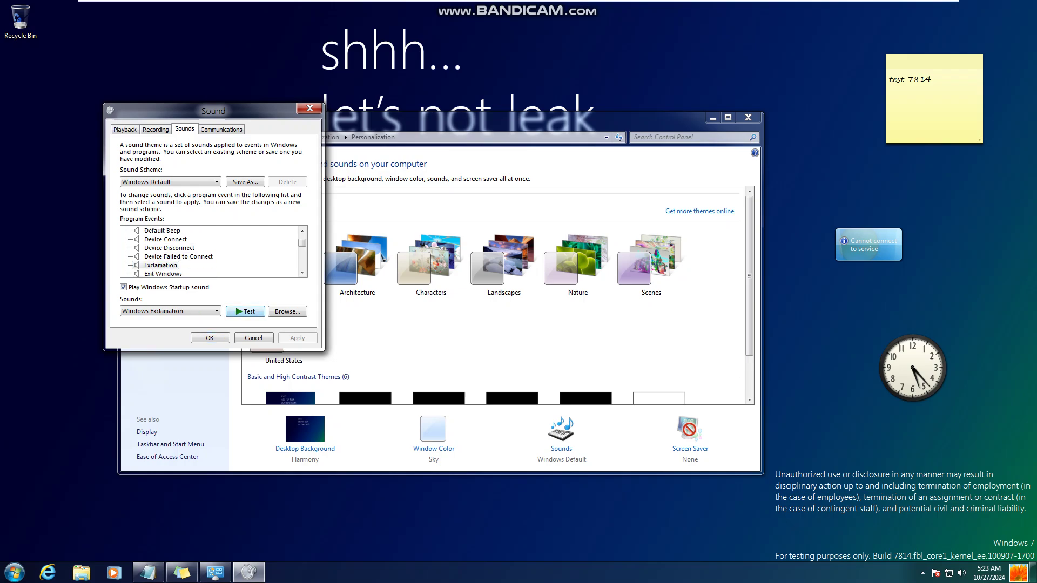
# Step: Step through Low Battery Alarm to Blocked Pop-up Window events, playing Windows Notify along the way
pyautogui.click(162, 273)
pyautogui.click(162, 274)
pyautogui.click(245, 311)
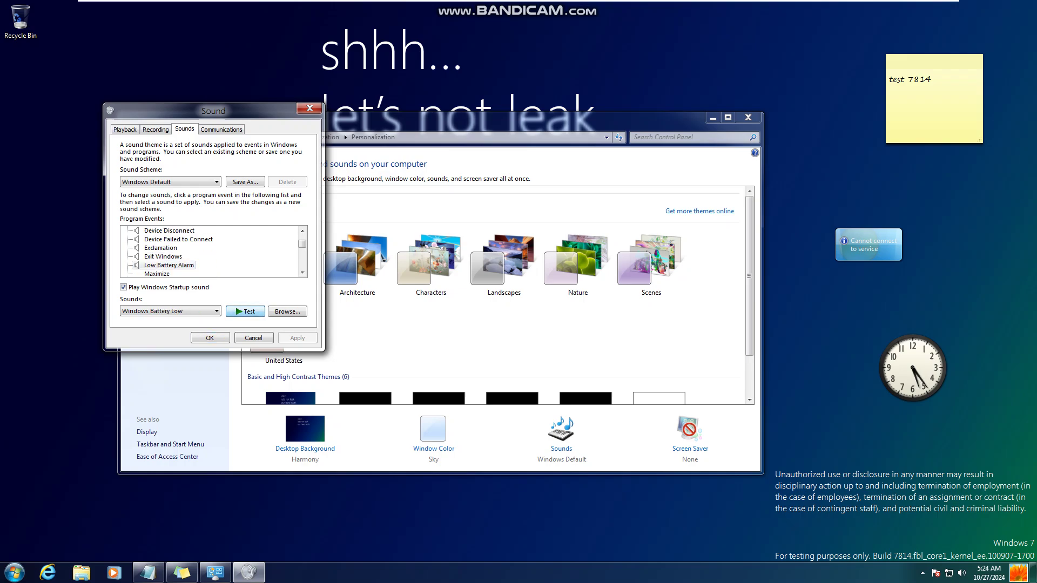
pyautogui.click(162, 274)
pyautogui.click(162, 274)
pyautogui.click(162, 273)
pyautogui.click(172, 265)
pyautogui.click(245, 312)
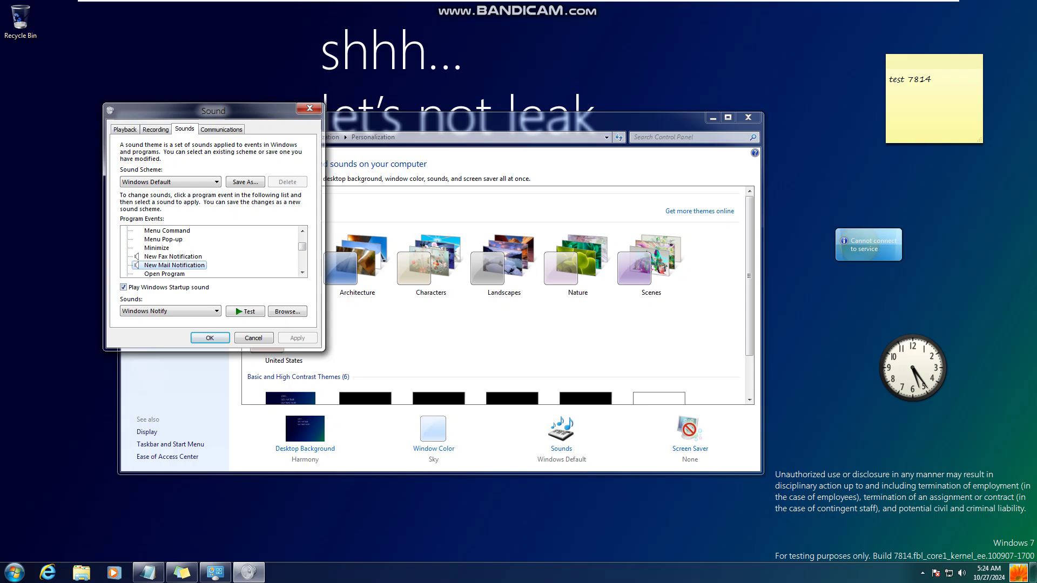
pyautogui.click(244, 312)
pyautogui.click(162, 274)
pyautogui.click(162, 274)
pyautogui.click(162, 274)
pyautogui.click(162, 274)
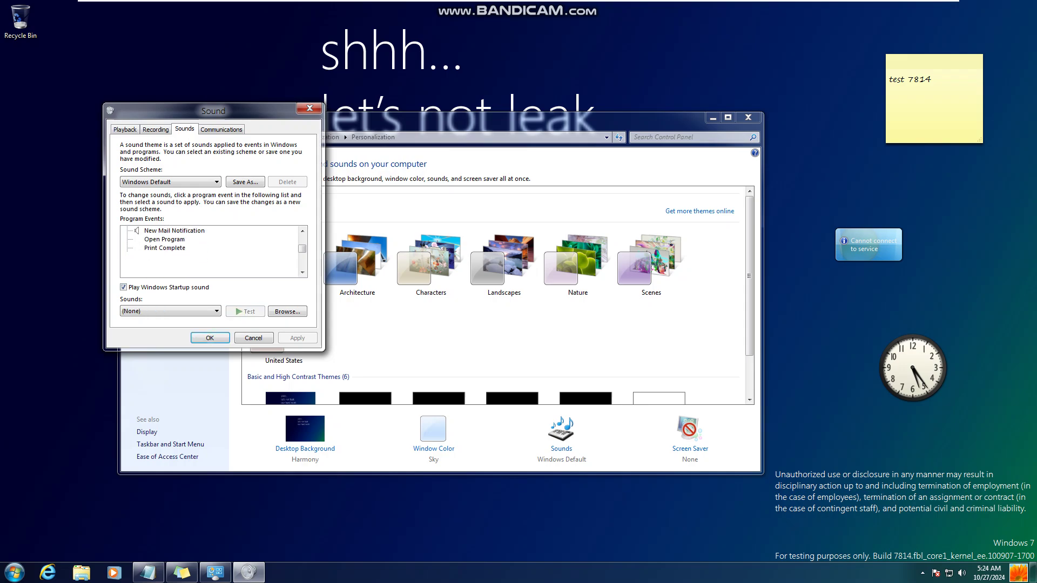
pyautogui.click(162, 274)
pyautogui.click(162, 273)
pyautogui.click(162, 274)
pyautogui.click(162, 273)
pyautogui.click(162, 273)
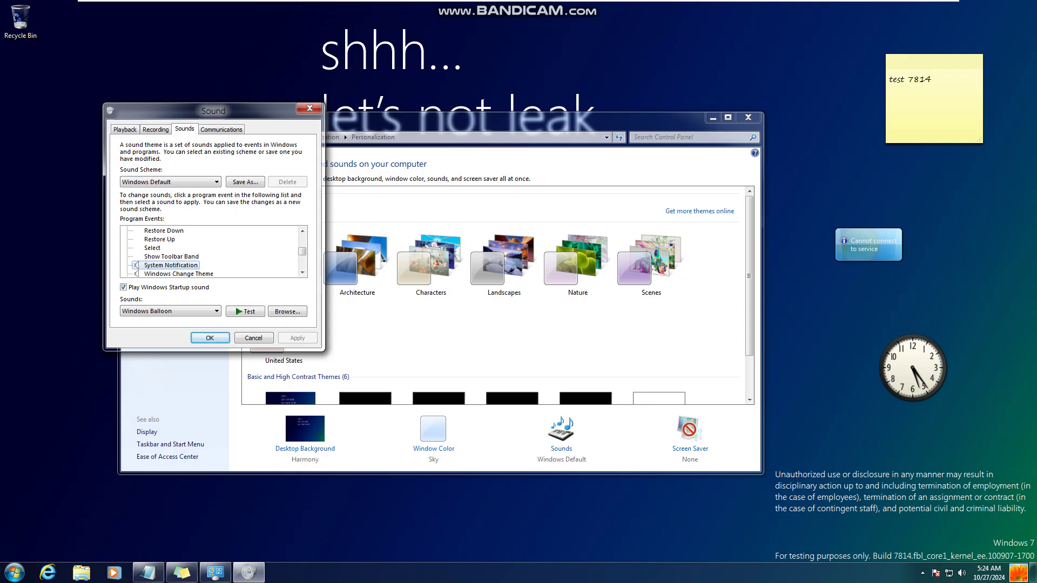
pyautogui.click(245, 312)
pyautogui.click(162, 274)
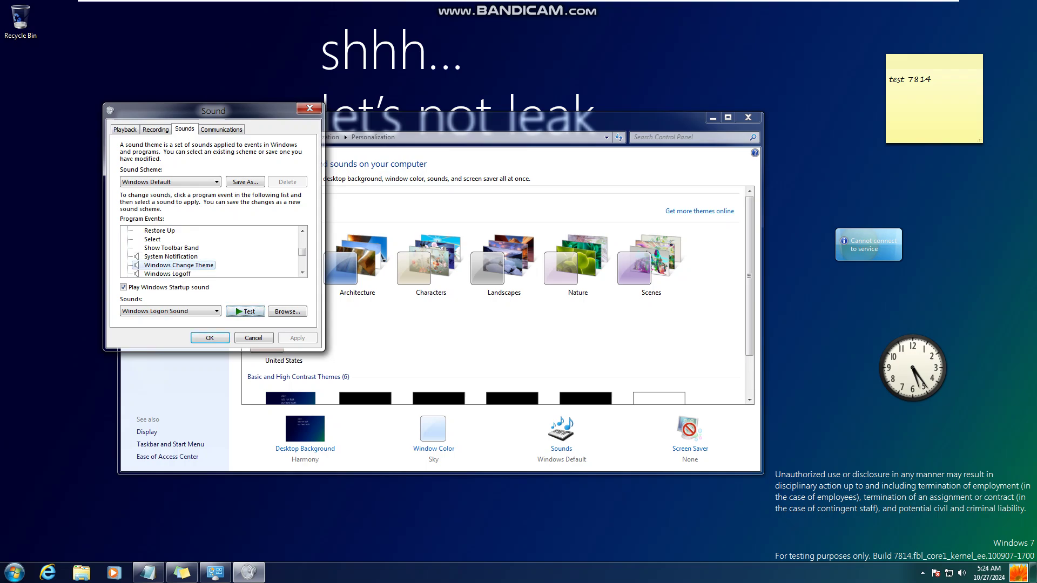
pyautogui.click(162, 274)
pyautogui.click(162, 273)
pyautogui.click(244, 312)
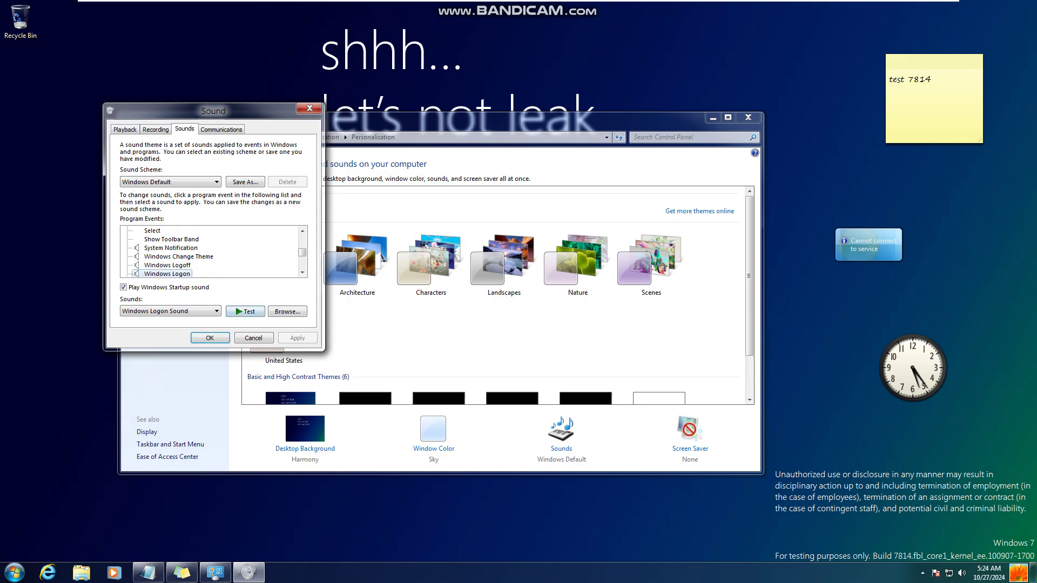
pyautogui.click(162, 273)
pyautogui.click(162, 274)
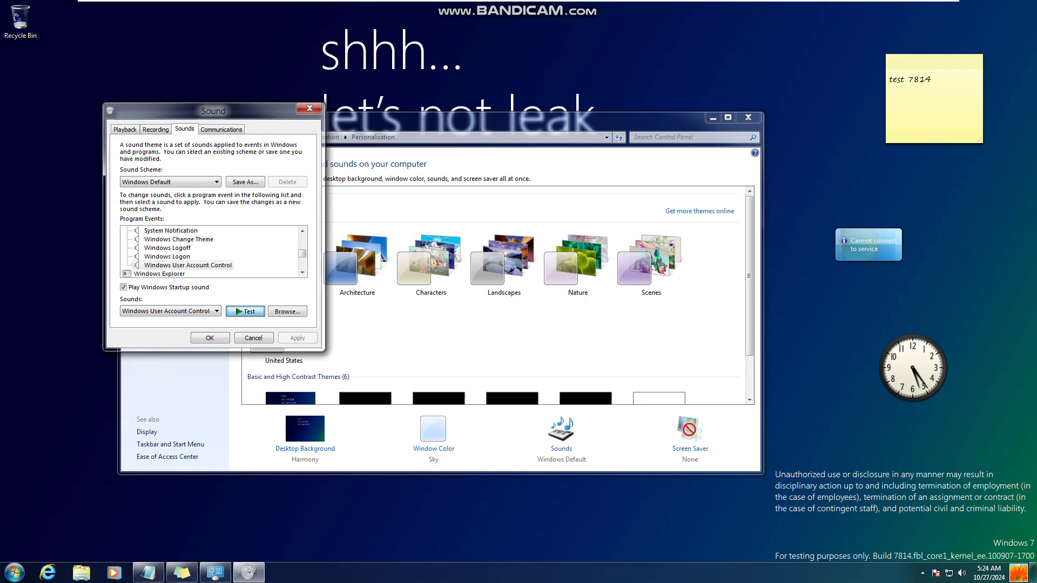
pyautogui.click(162, 273)
# Step: Browse the Sound Program Events down to speech Off, then close Sound and apply Architecture
pyautogui.press('Down')
pyautogui.press('Down')
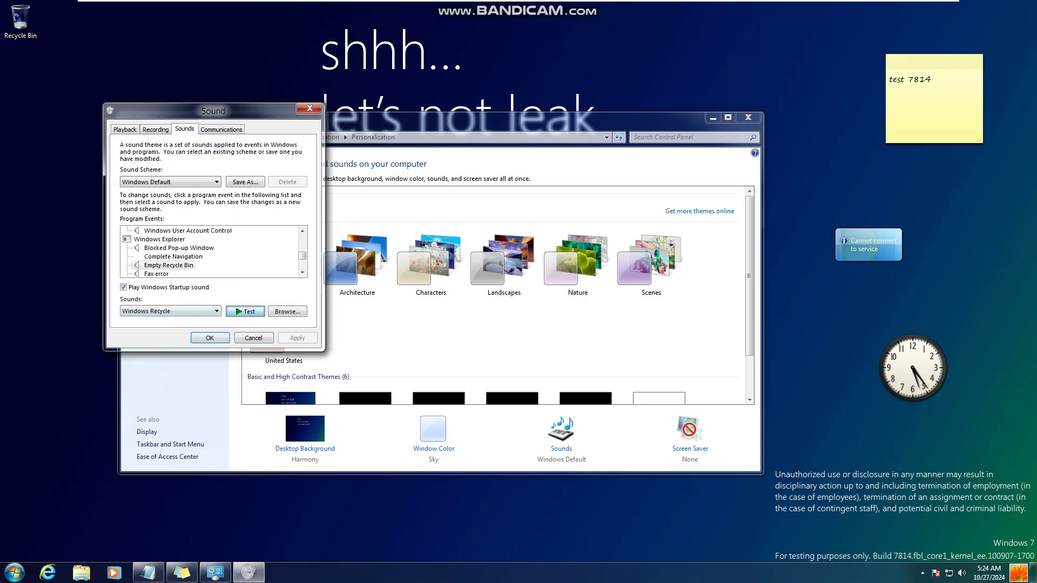
pyautogui.press('Down')
pyautogui.press('Down')
pyautogui.press('Down')
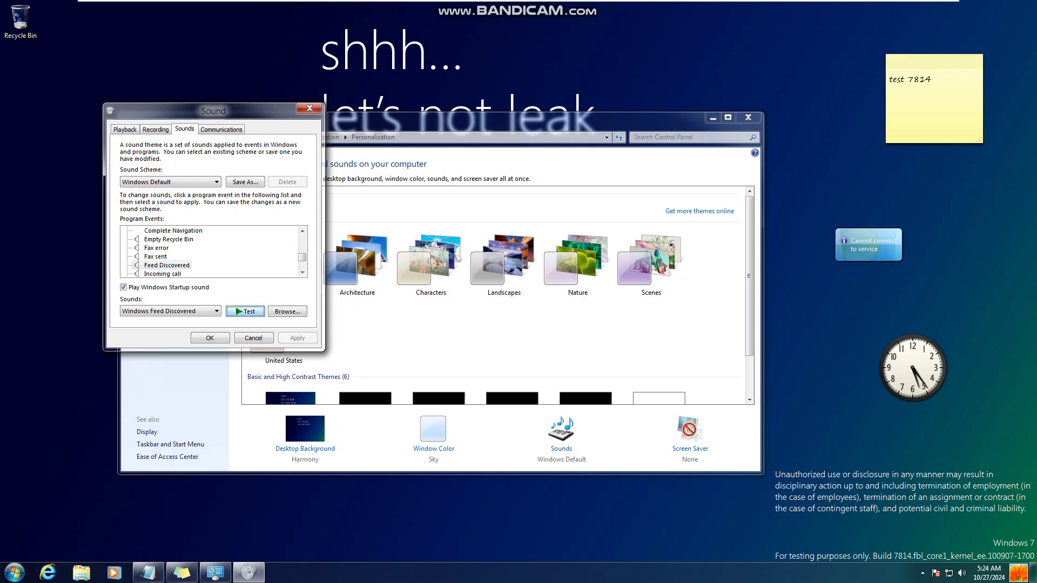
pyautogui.press('Down')
pyautogui.press('Down')
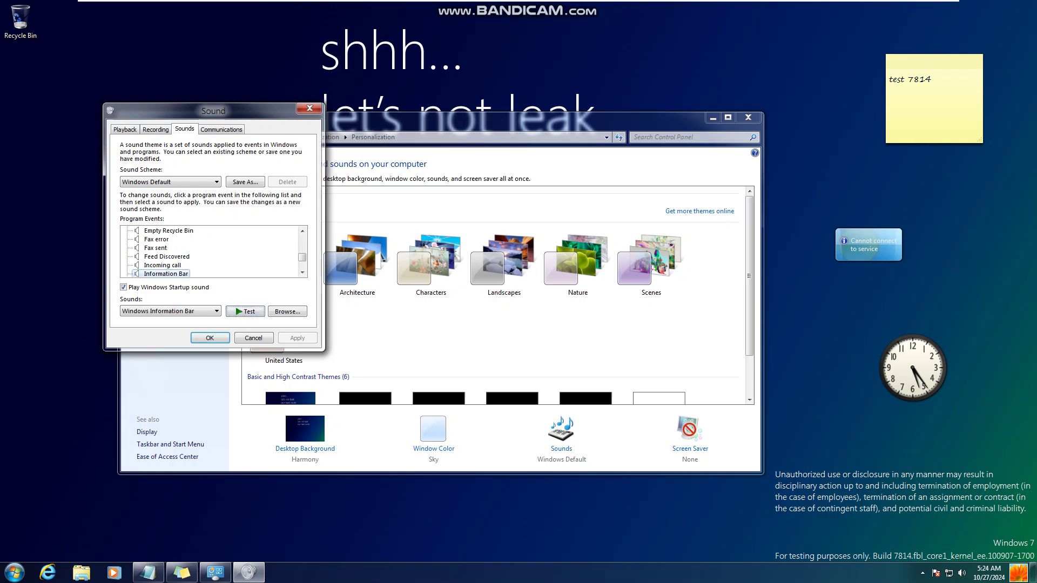
pyautogui.press('Down')
pyautogui.press('Down')
pyautogui.press('Down')
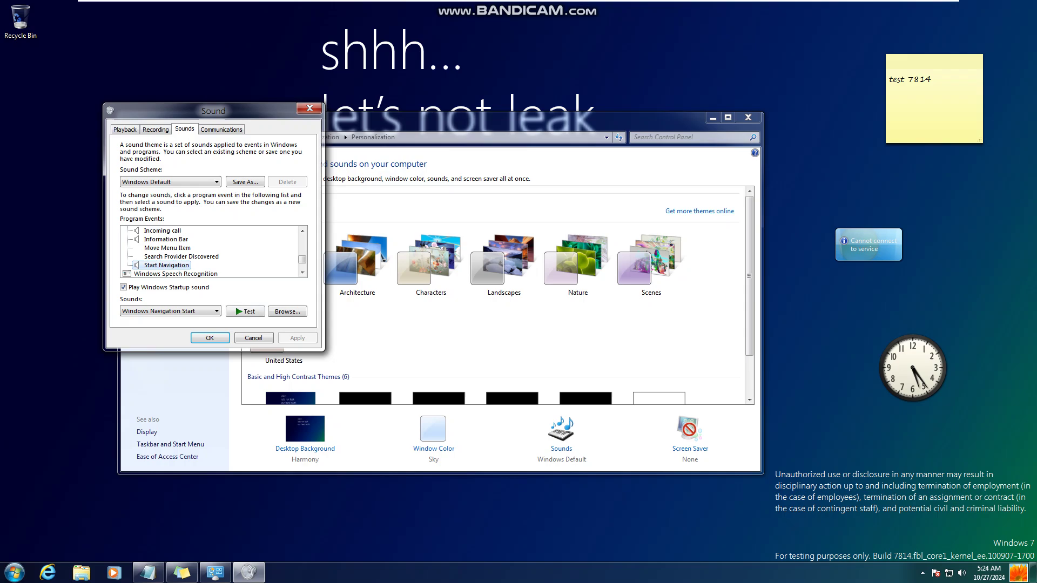
pyautogui.press('Down')
pyautogui.press('Down')
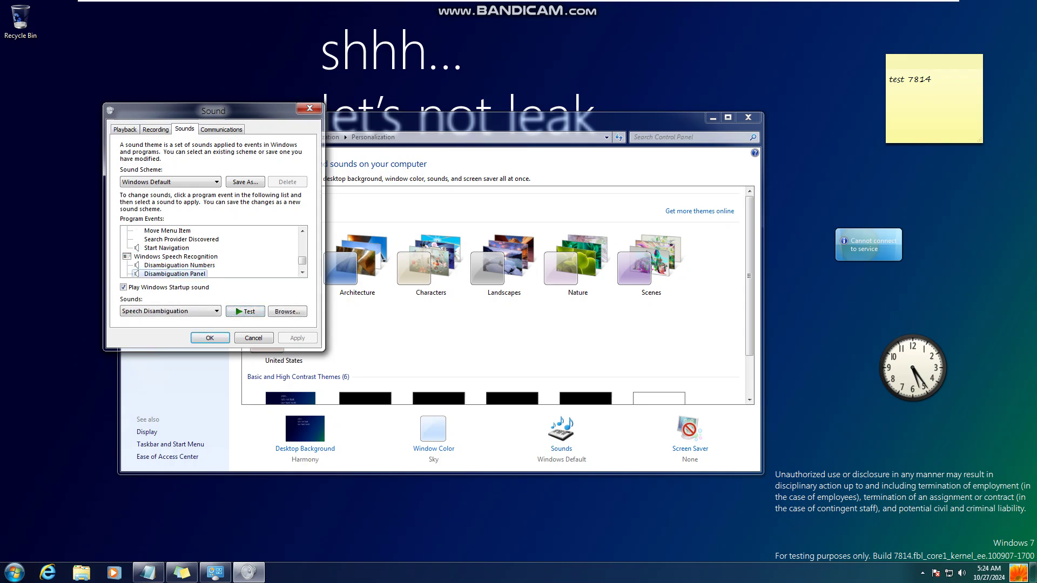
pyautogui.press('Down')
pyautogui.press('Down')
pyautogui.press('Down')
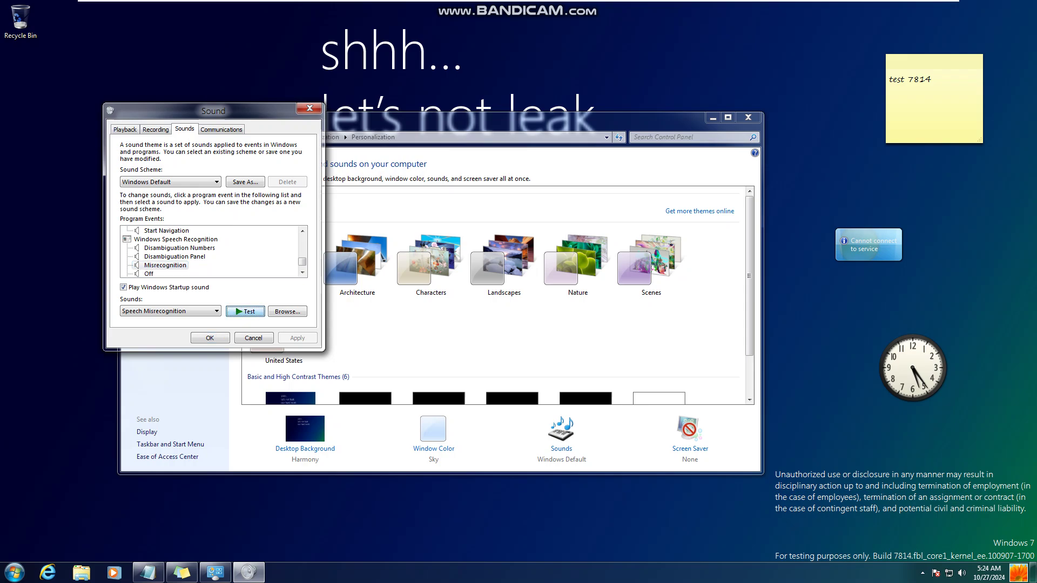
pyautogui.press('Down')
pyautogui.press('Down')
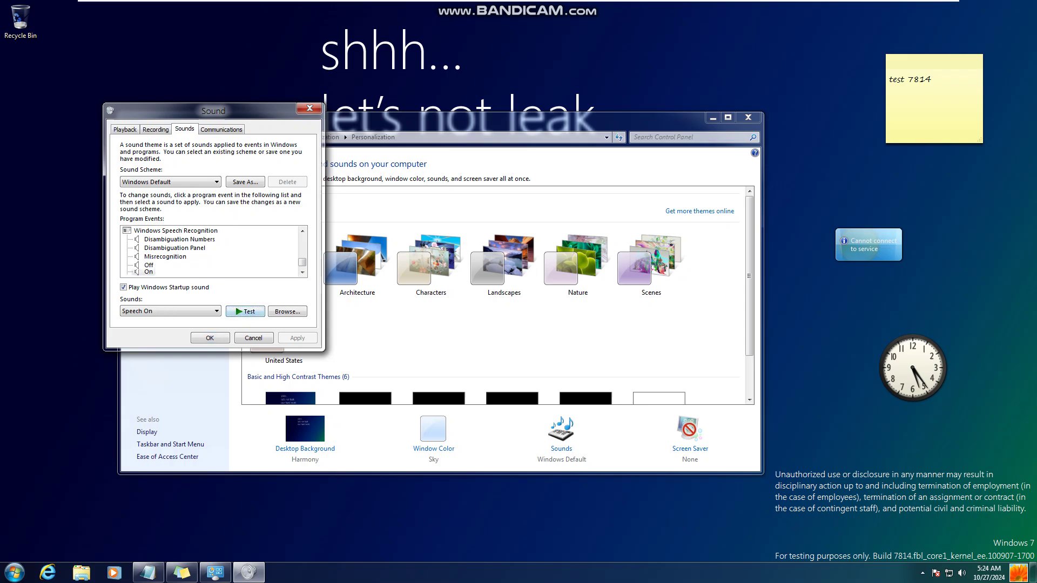
pyautogui.press('Return')
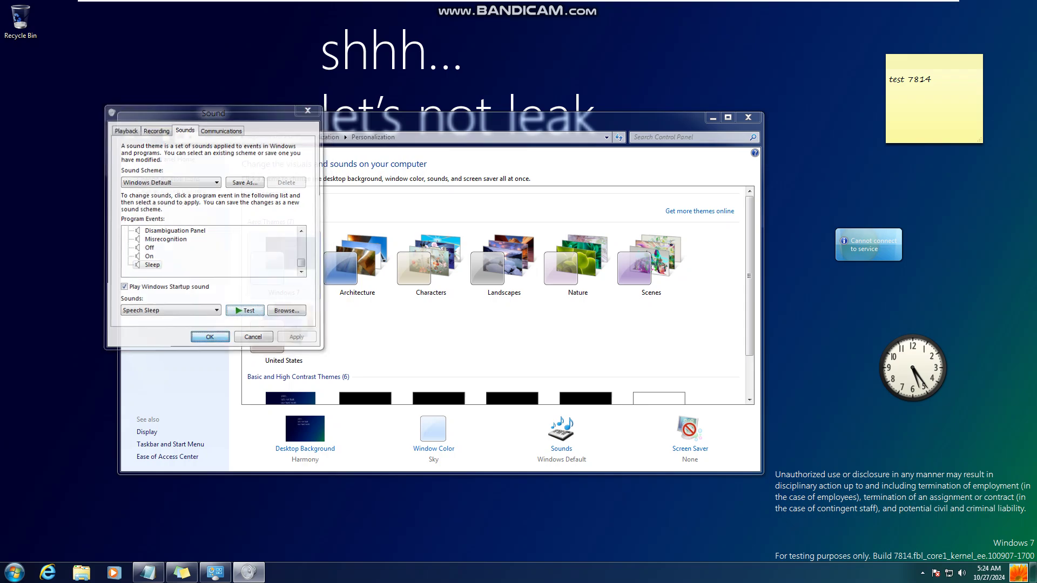
pyautogui.press('Right')
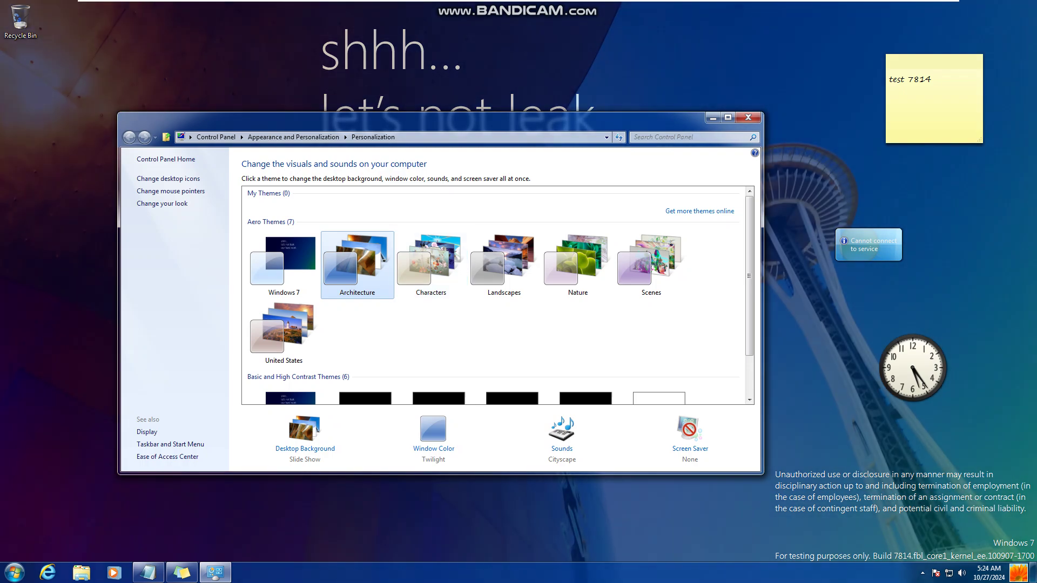
# Step: Try the Characters, Landscapes, Nature, Scenes and United States themes in turn
pyautogui.click(430, 264)
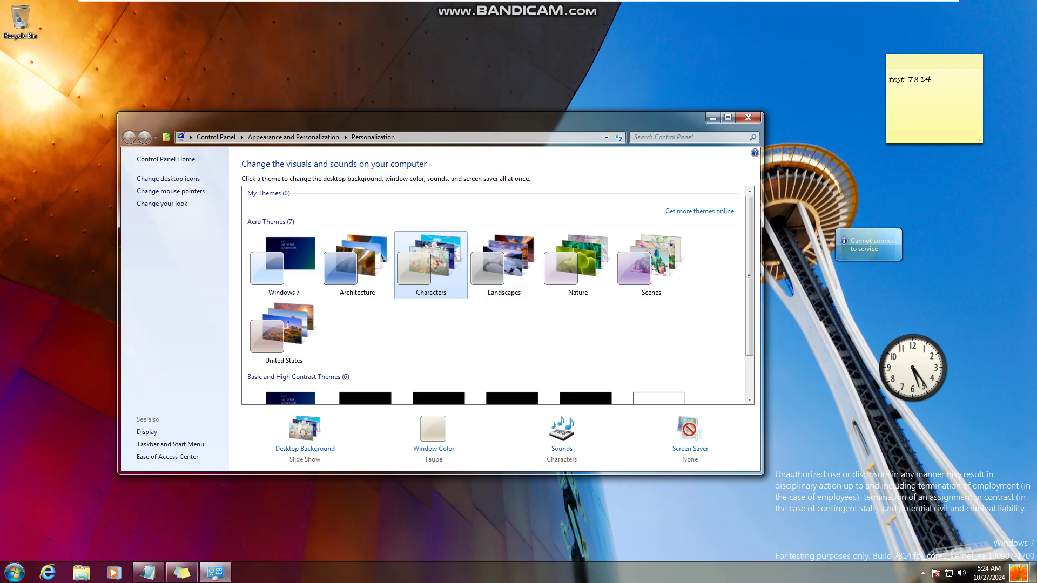
pyautogui.click(504, 264)
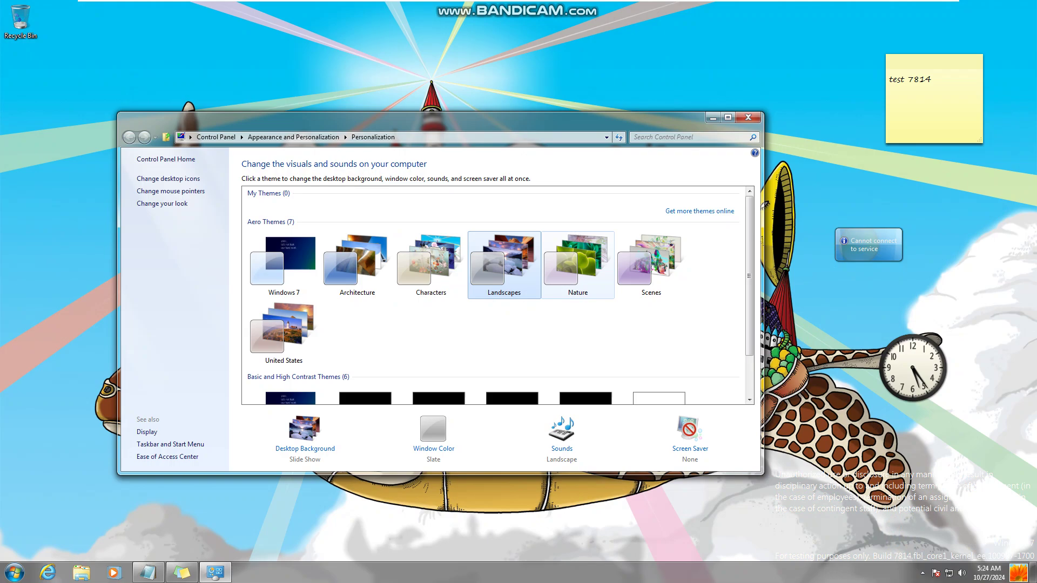
pyautogui.click(577, 265)
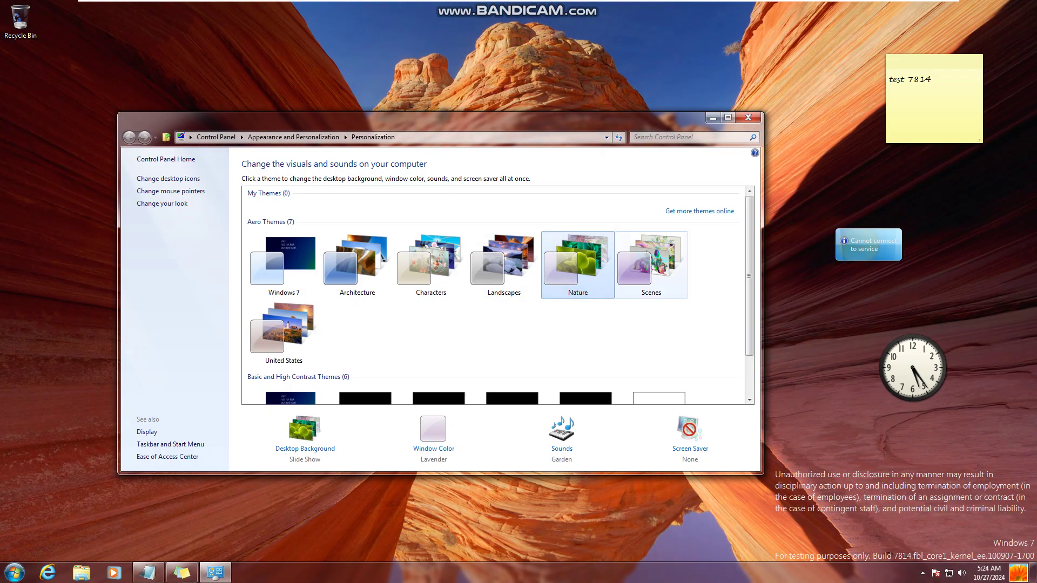
pyautogui.click(651, 265)
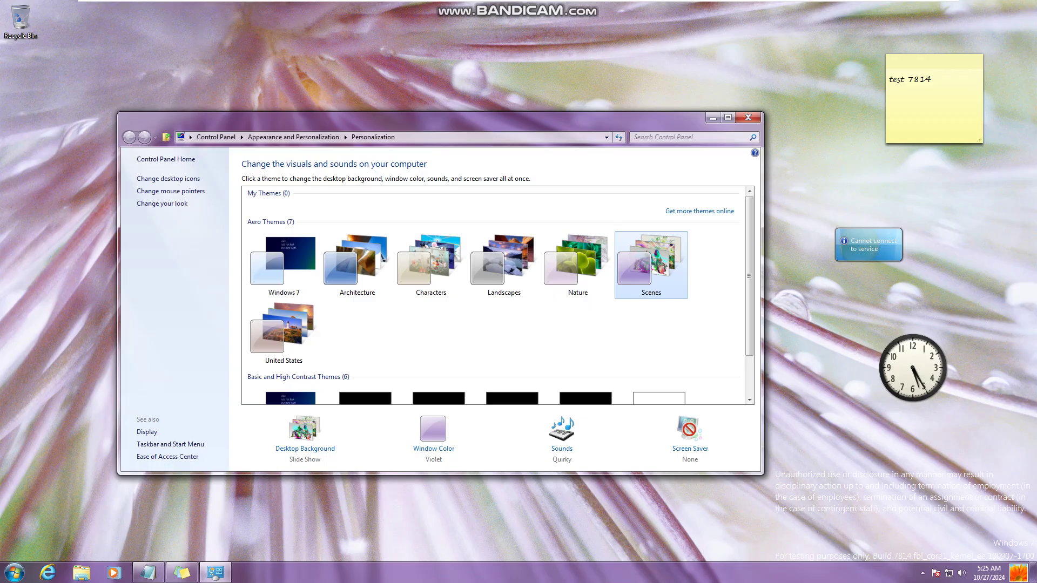
pyautogui.click(284, 329)
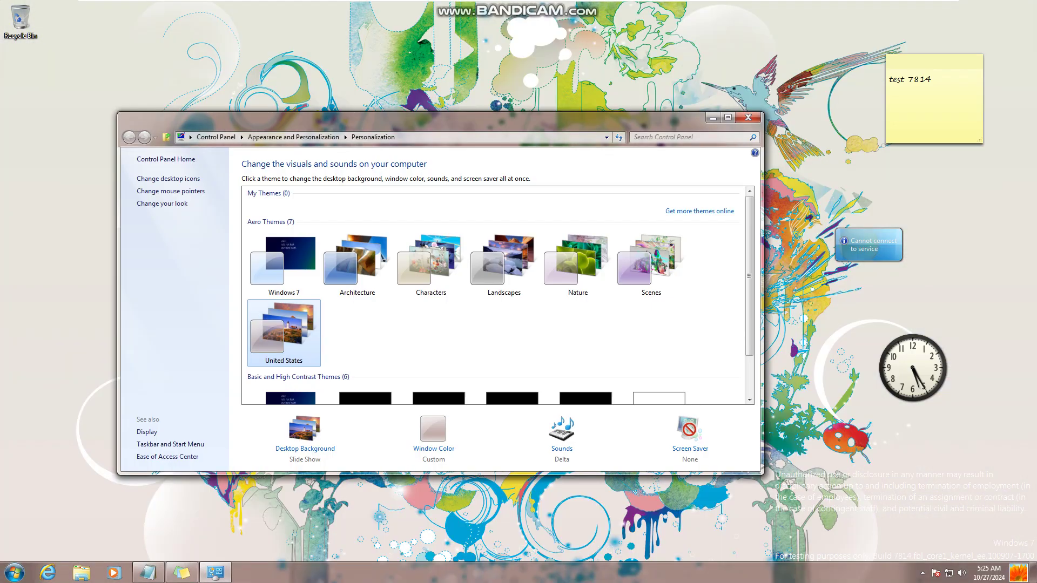
# Step: Apply the Windows 7 Basic theme, then the Windows Classic theme
pyautogui.scroll(-1, 496, 295)
pyautogui.click(284, 367)
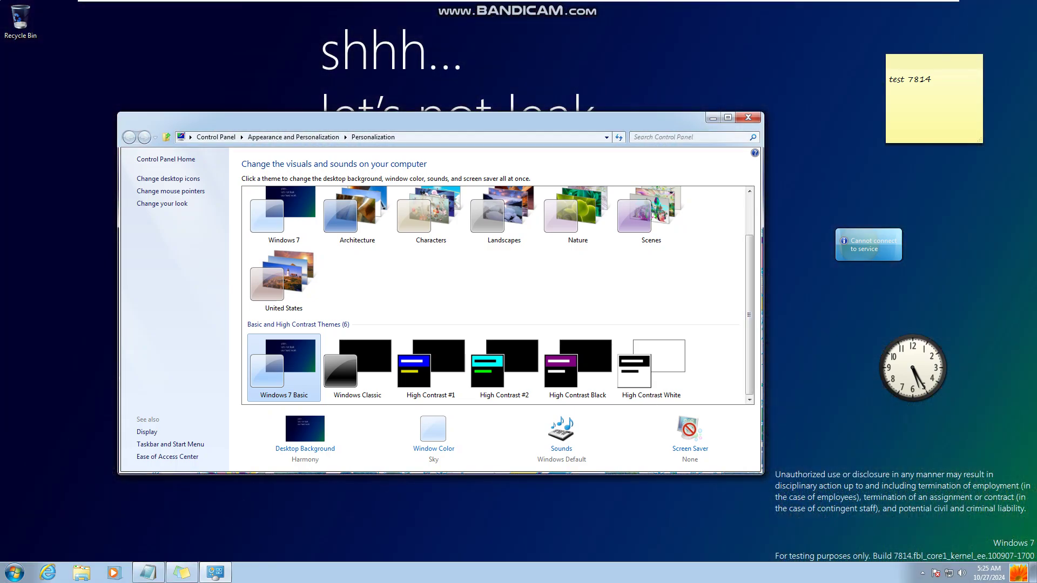
pyautogui.click(357, 367)
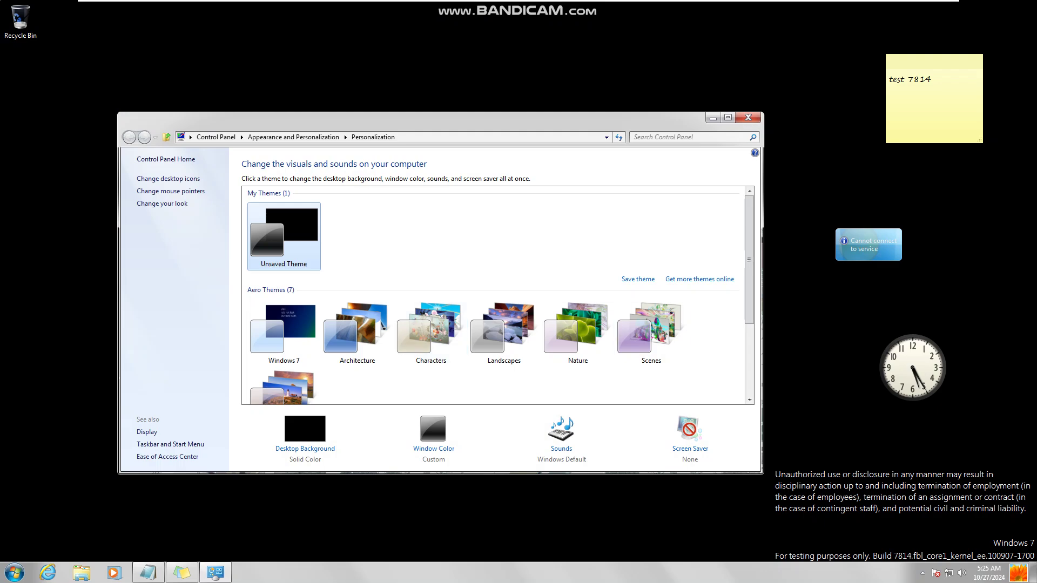
# Step: Try the High Contrast #1, High Contrast #2, High Contrast Black and High Contrast White themes
pyautogui.scroll(-3, 503, 351)
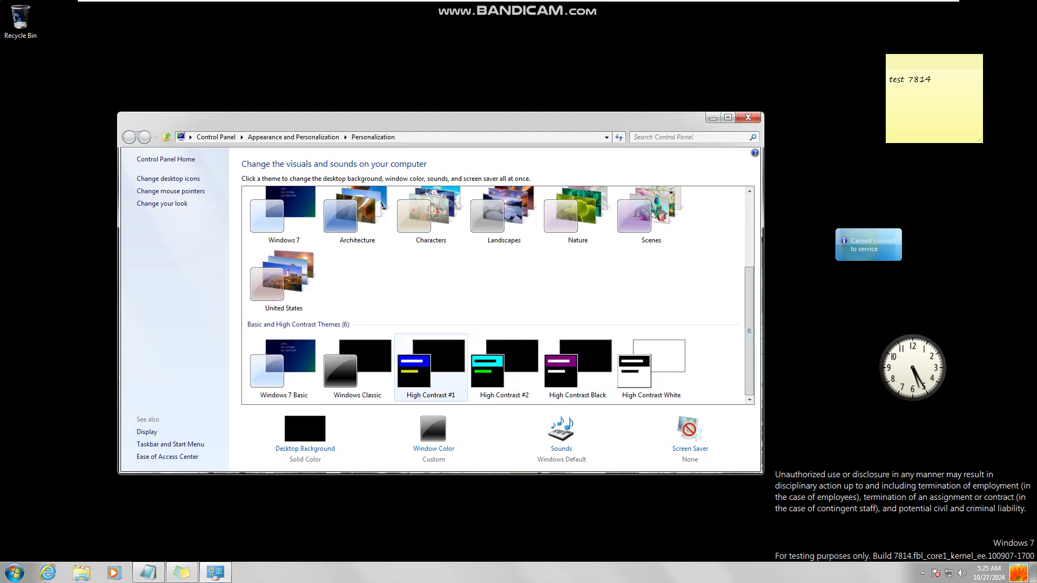
pyautogui.click(430, 370)
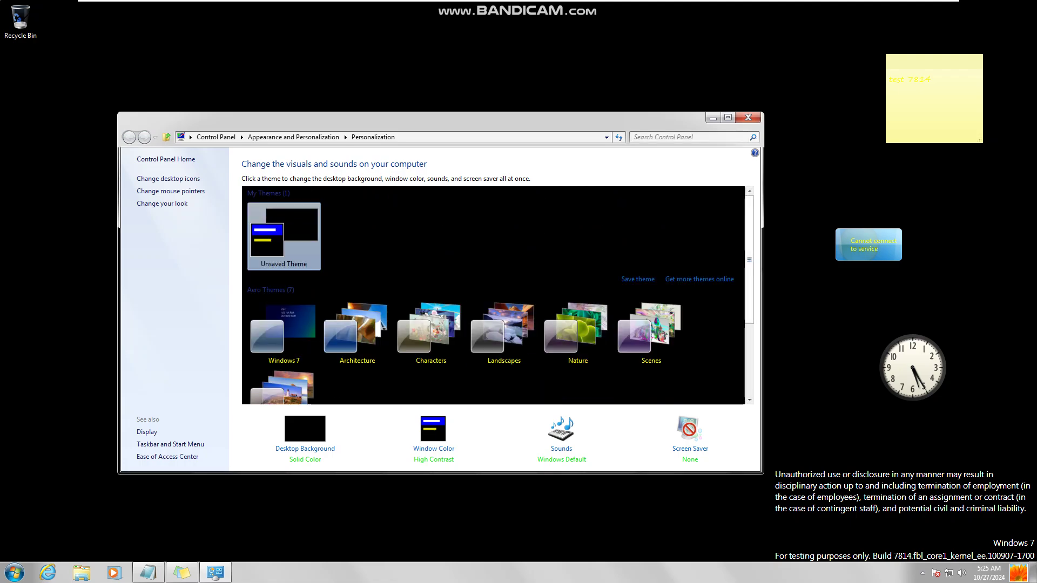
pyautogui.scroll(-3, 493, 296)
pyautogui.click(504, 367)
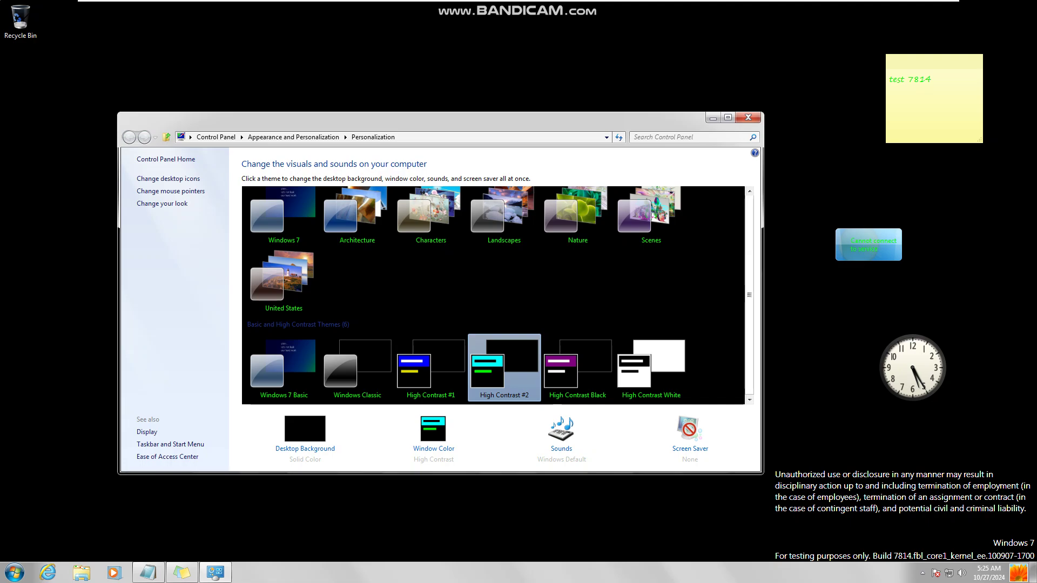
pyautogui.scroll(-3, 577, 367)
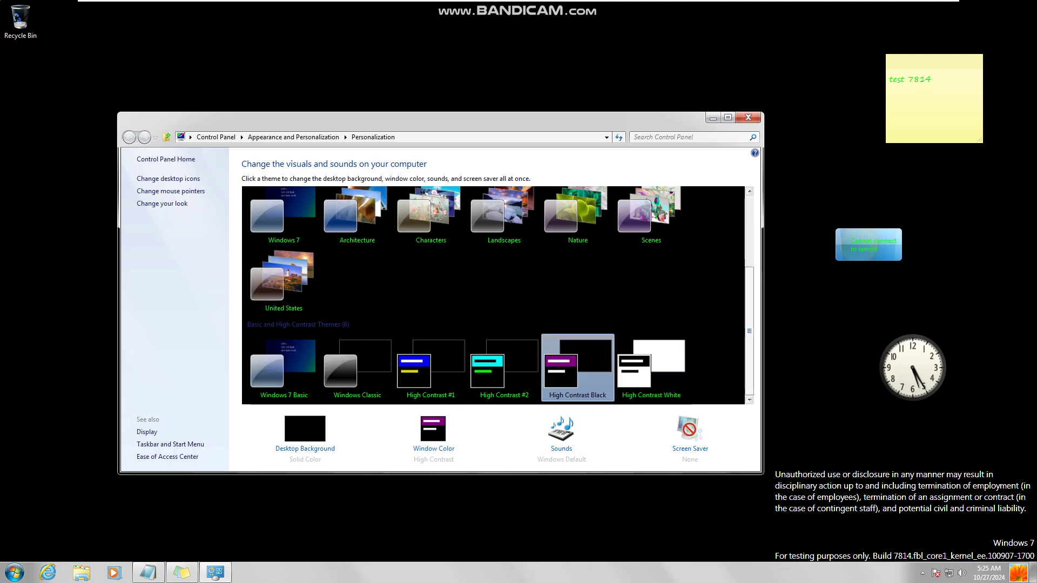
pyautogui.click(577, 367)
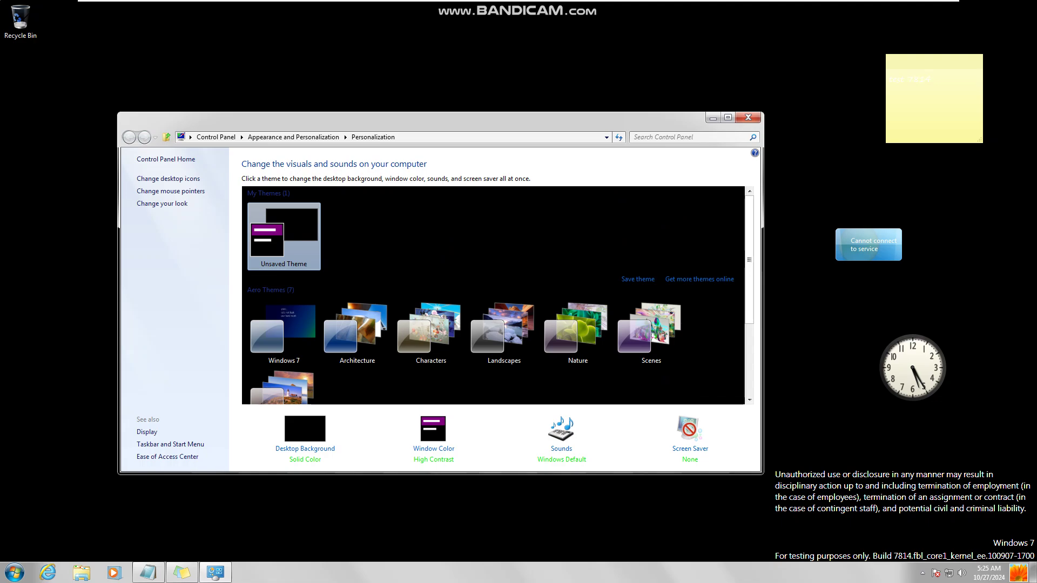
pyautogui.scroll(-3, 495, 295)
pyautogui.click(651, 368)
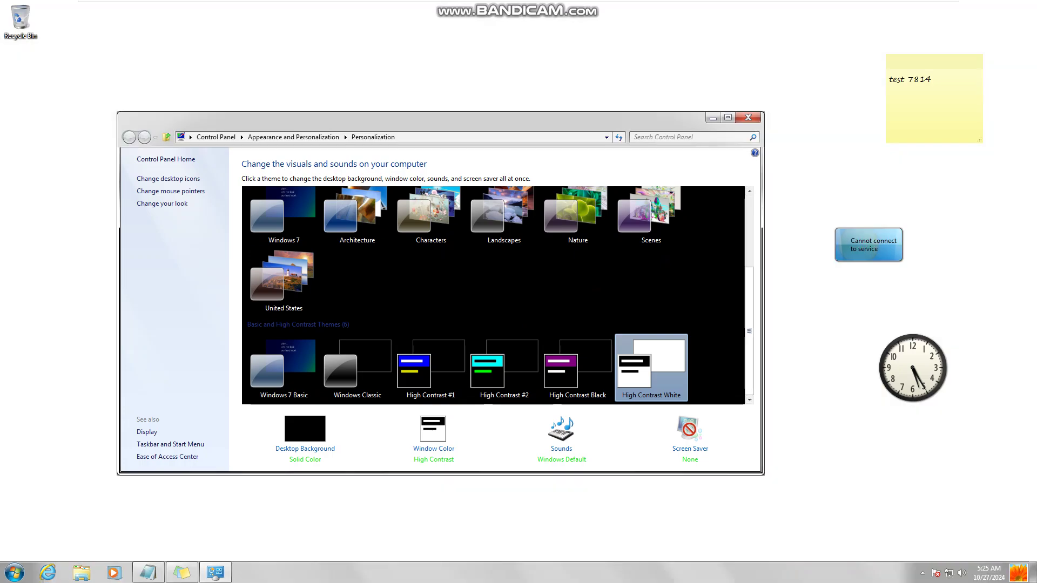
# Step: Apply the Windows 7 theme, close Personalization, visit the Start screen and launch Internet Explorer
pyautogui.click(284, 216)
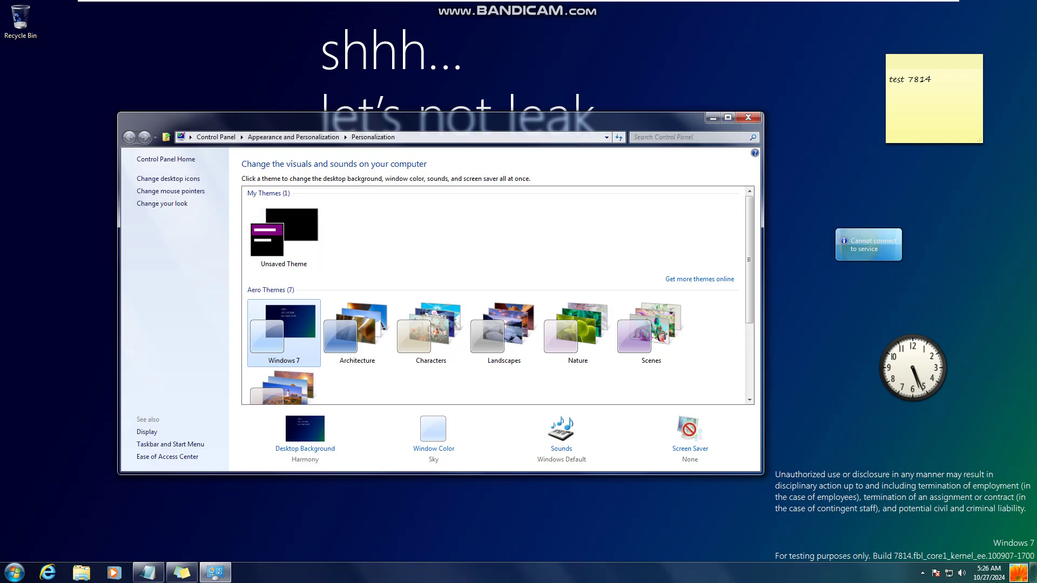
pyautogui.hotkey('alt', 'F4')
pyautogui.press('super')
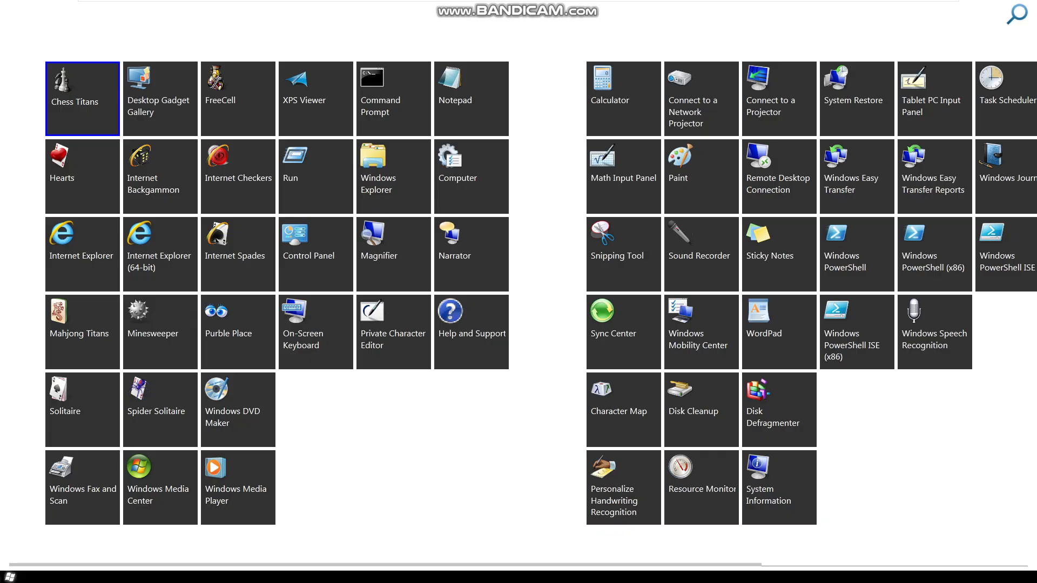
pyautogui.scroll(-2, 519, 313)
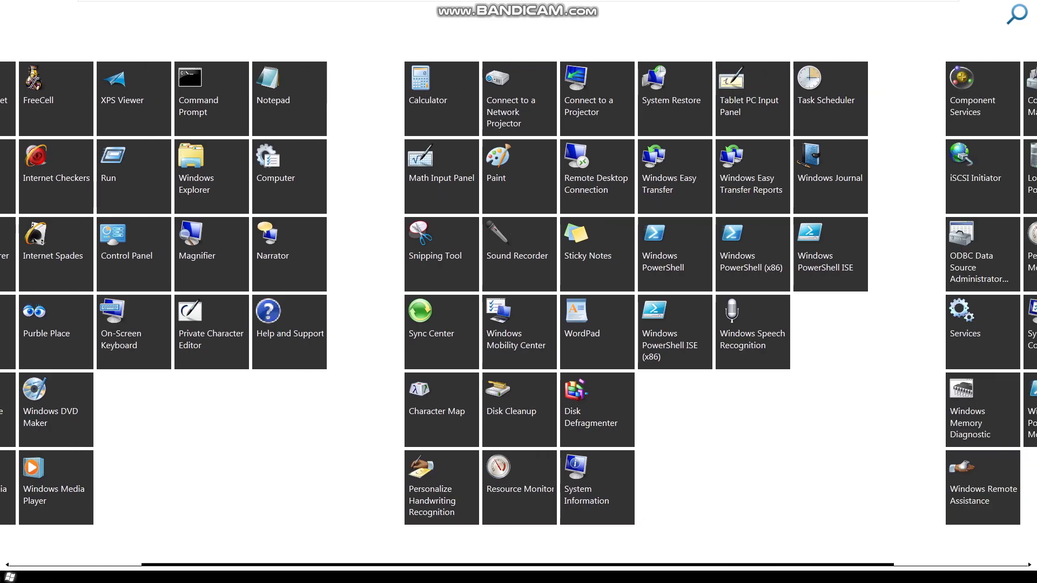
pyautogui.press('super')
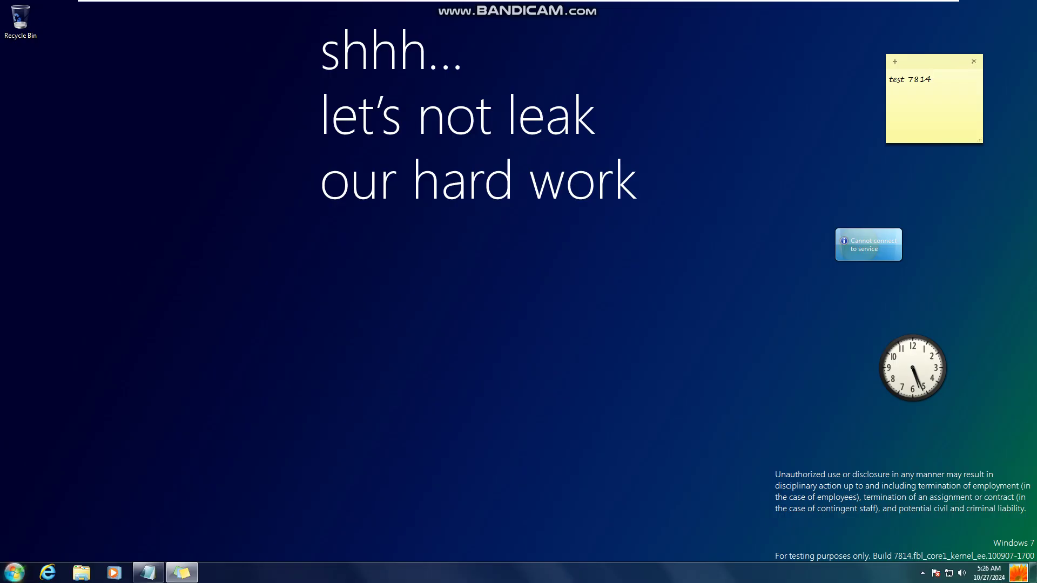
pyautogui.press('super+1')
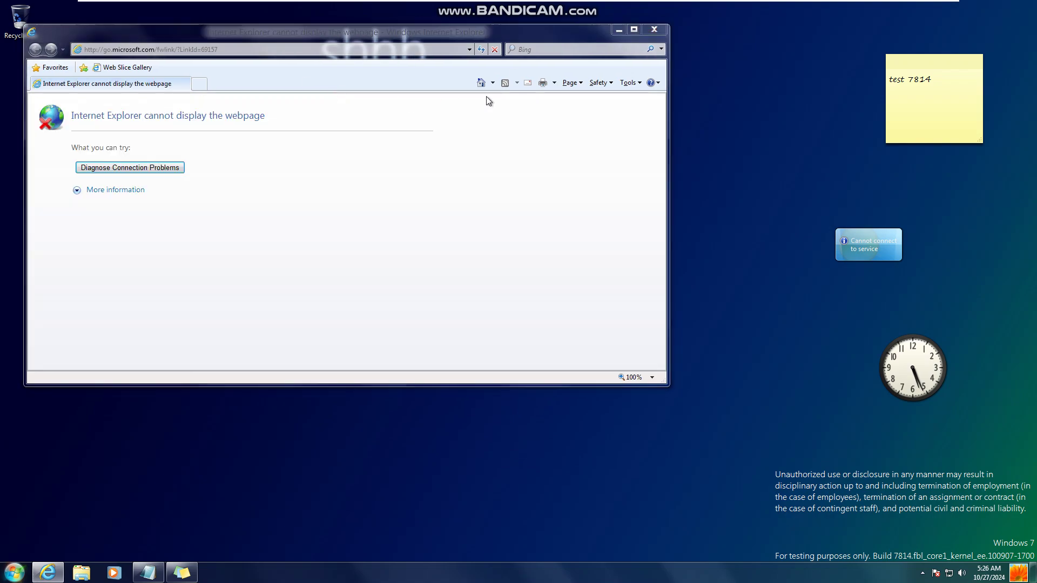
# Step: Skip first-run setup and view the About Internet Explorer box showing version 9.0.7814.0
pyautogui.click(468, 282)
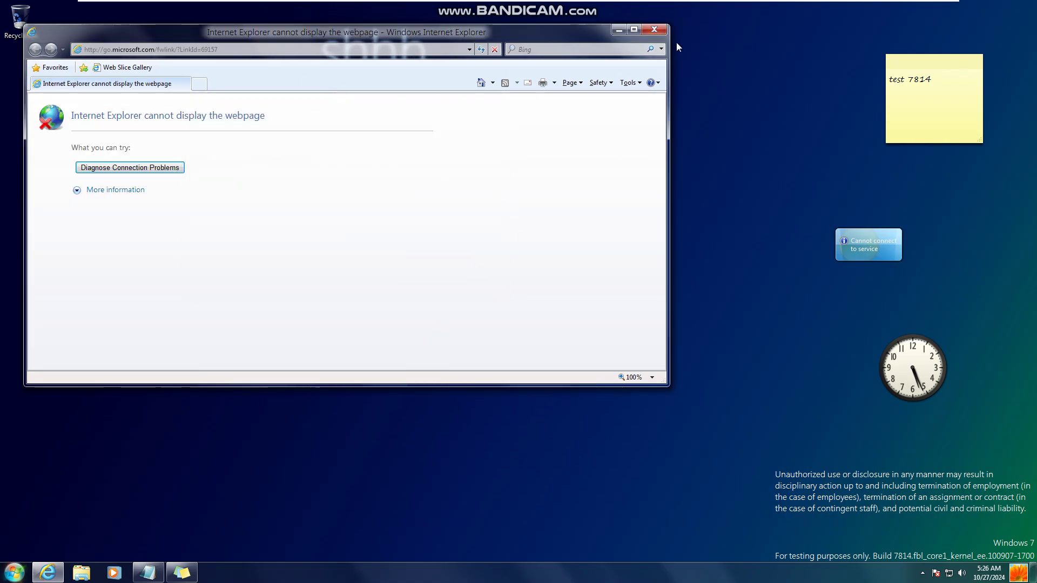
pyautogui.click(648, 80)
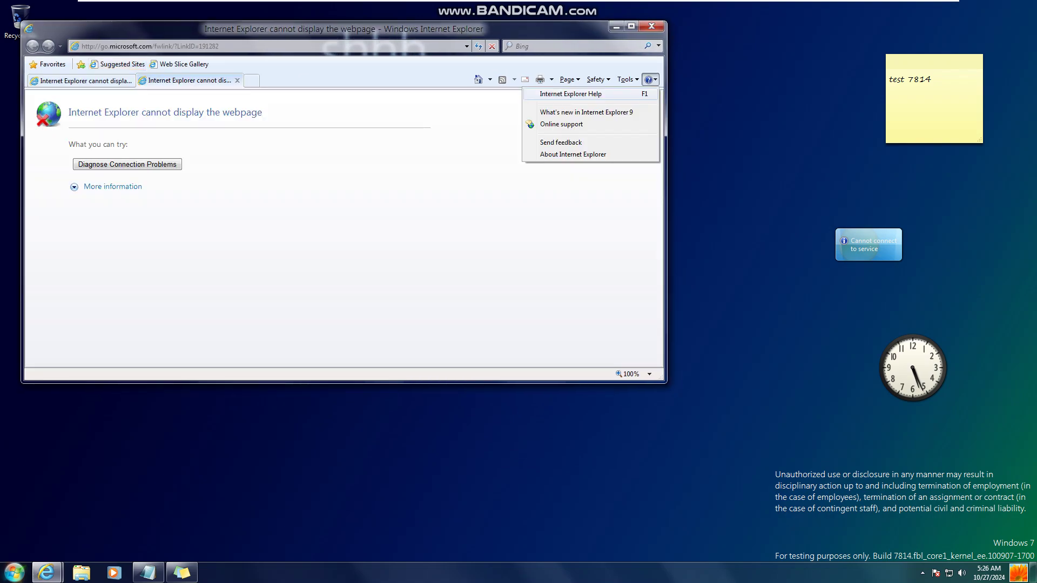
pyautogui.click(575, 153)
pyautogui.moveTo(522, 209); pyautogui.dragTo(483, 183)
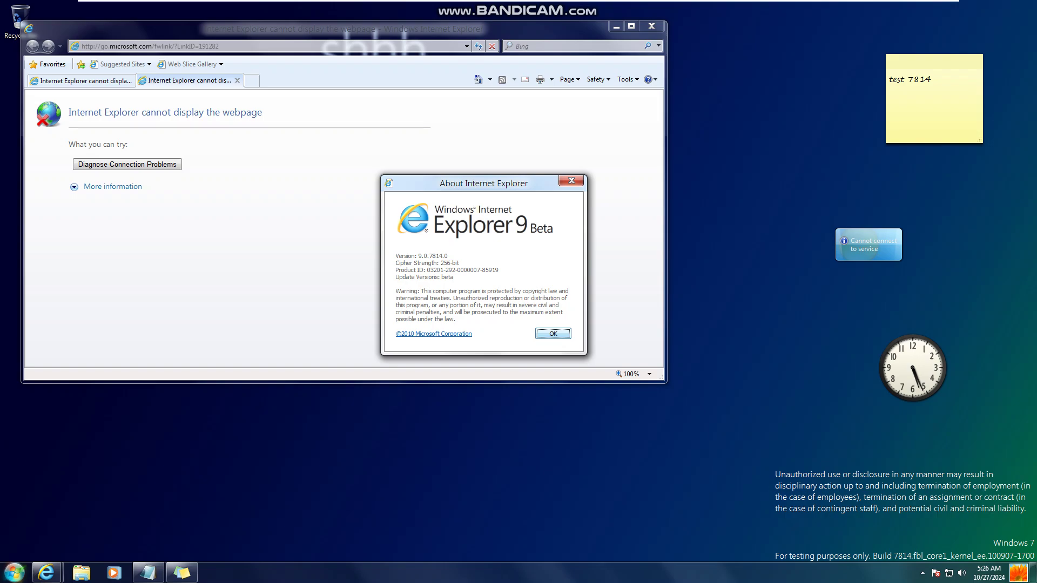
pyautogui.press('Return')
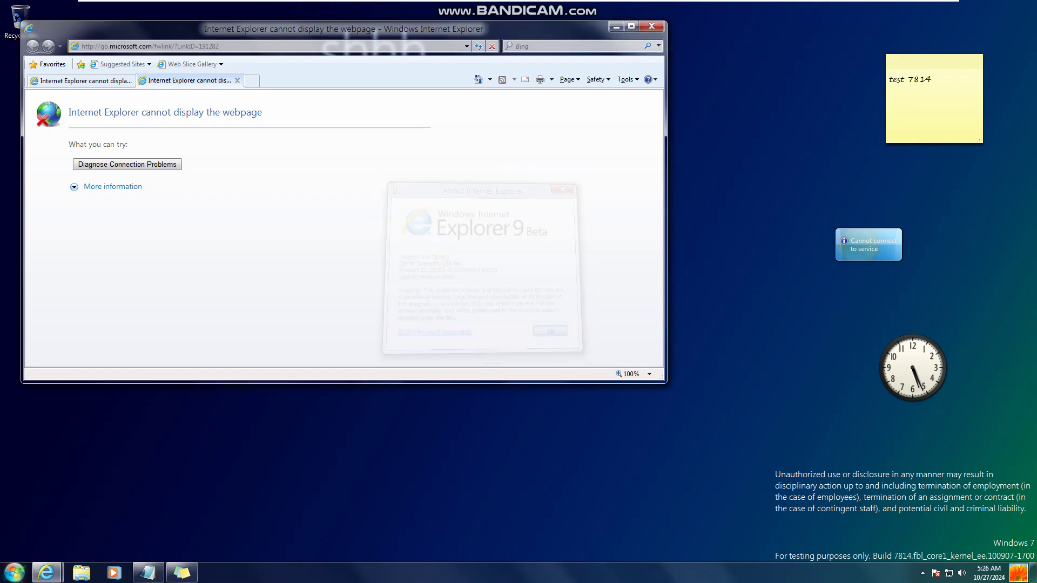
# Step: Close Internet Explorer with all its tabs and restore the minimized Notepad note
pyautogui.hotkey('alt', 'F4')
pyautogui.press('Return')
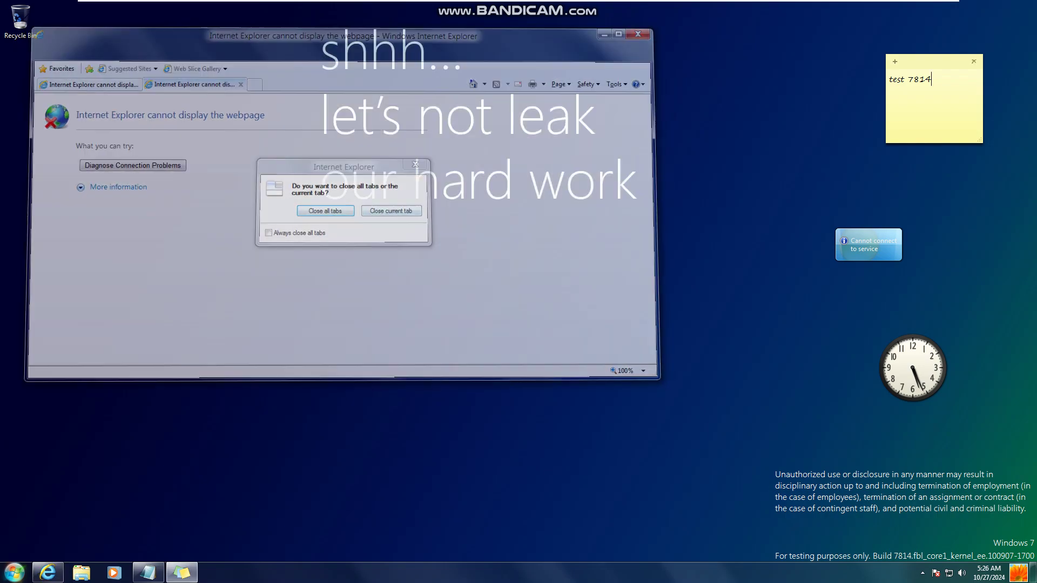
pyautogui.click(148, 572)
# Step: Replace the note with 'I managed to get the desktop wallpaper in the lock screen, check it ou'
pyautogui.hotkey('ctrl', 'a')
pyautogui.press('BackSpace')
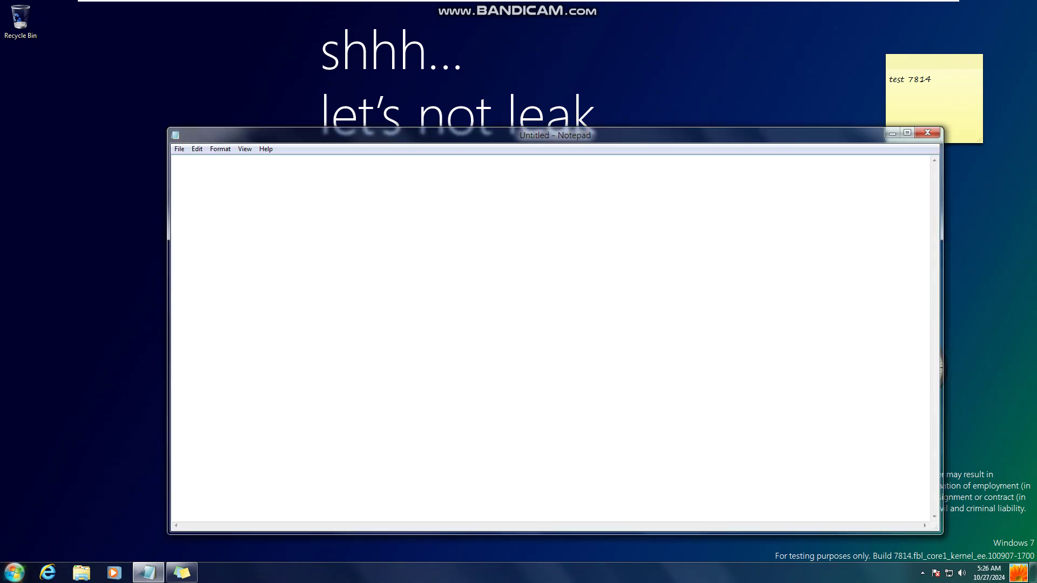
pyautogui.write('I managed to get the desktop wallpae')
pyautogui.press('BackSpace')
pyautogui.write('per')
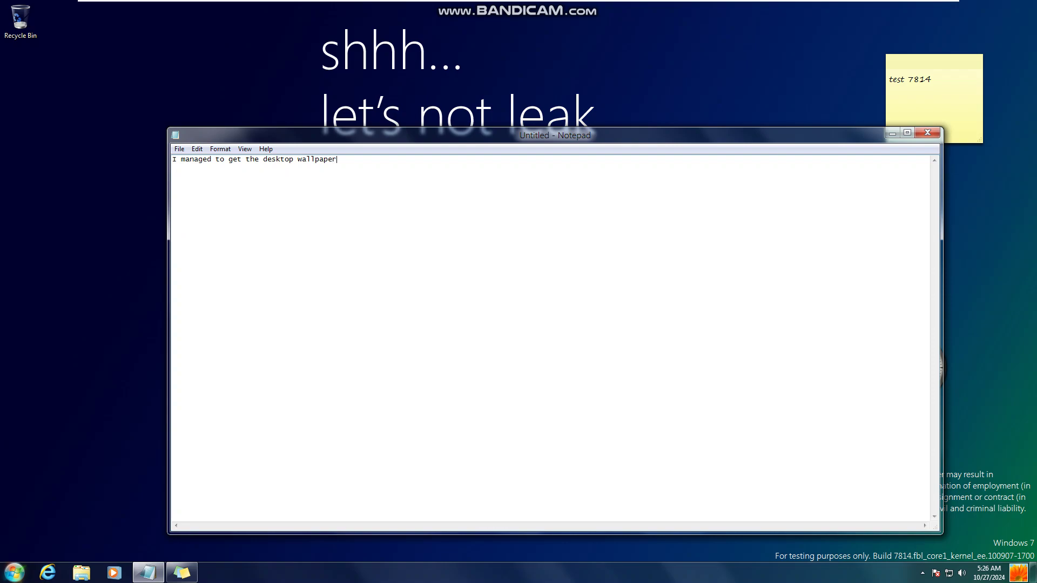
pyautogui.write(' in the lock screen, check it out')
# Step: Lock the PC from the user menu and unlock it with the account password
pyautogui.click(1018, 572)
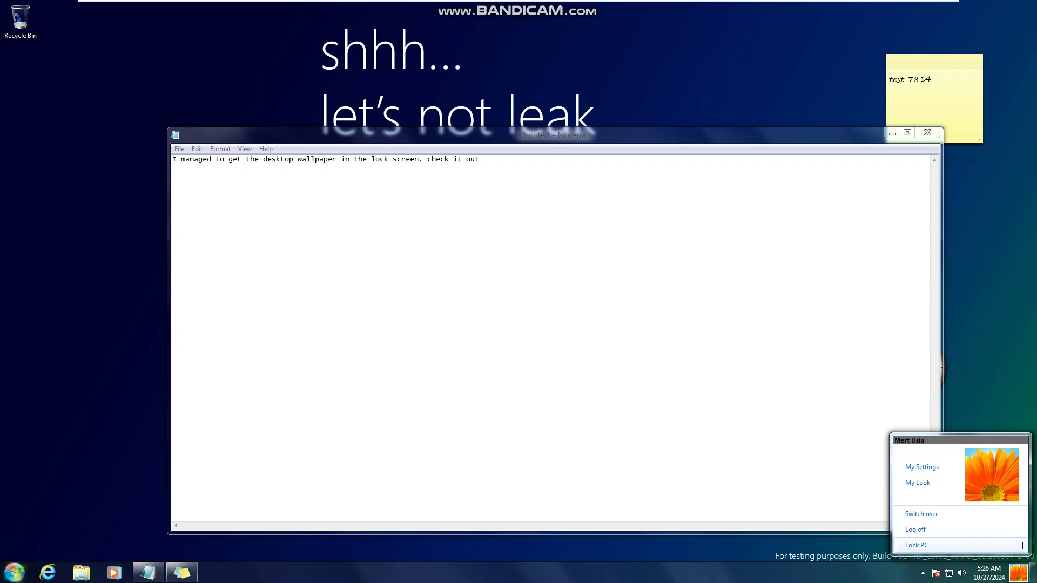
pyautogui.press('Return')
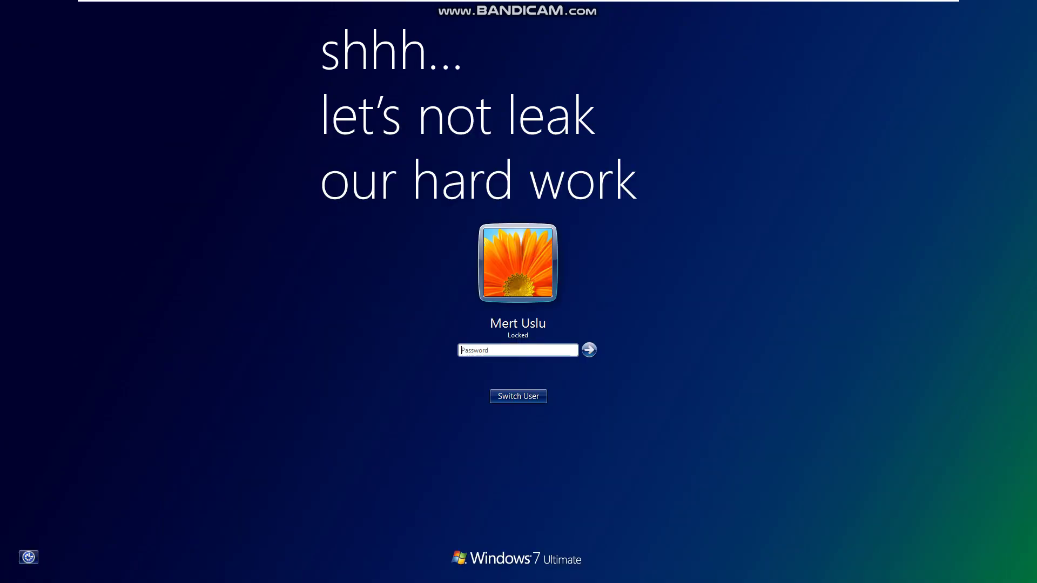
pyautogui.write('test')
pyautogui.press('Return')
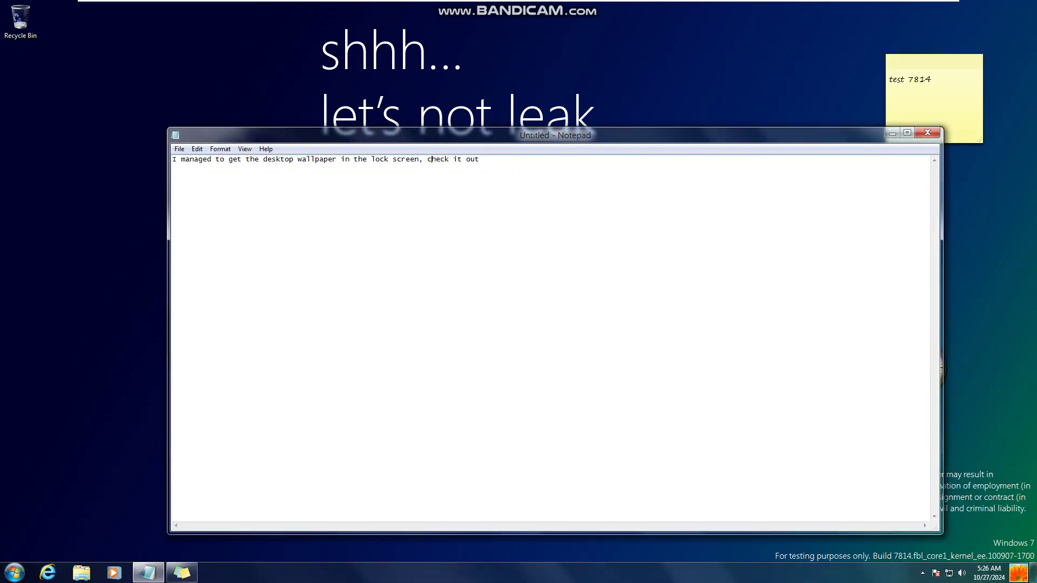
# Step: Replace the note text with 'Thanks for watching! See you in the next video', correcting typos
pyautogui.hotkey('ctrl', 'a')
pyautogui.press('BackSpace')
pyautogui.write('Than')
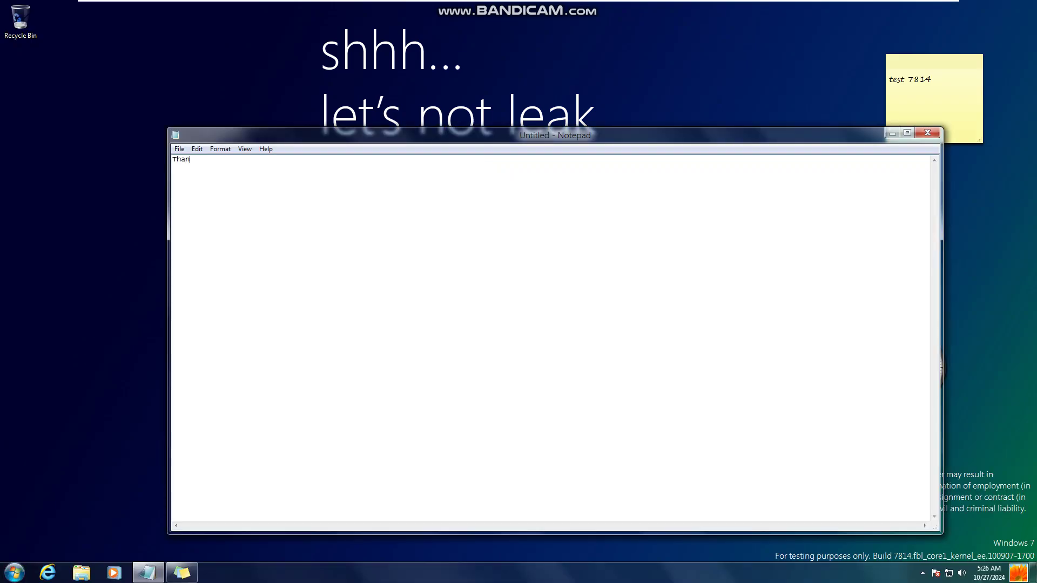
pyautogui.write('ks for watching! See you in the next vid')
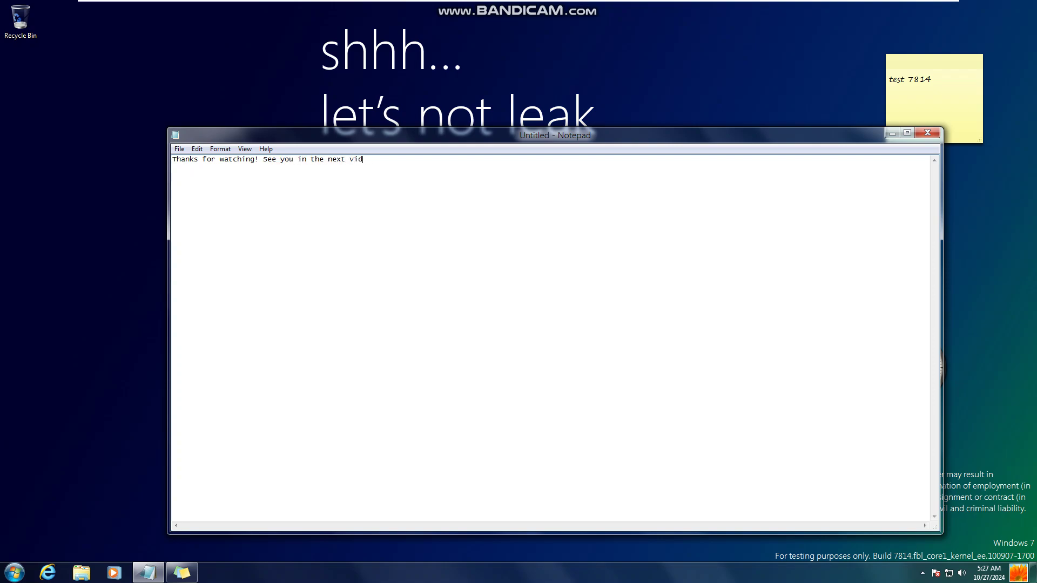
pyautogui.write('eo')
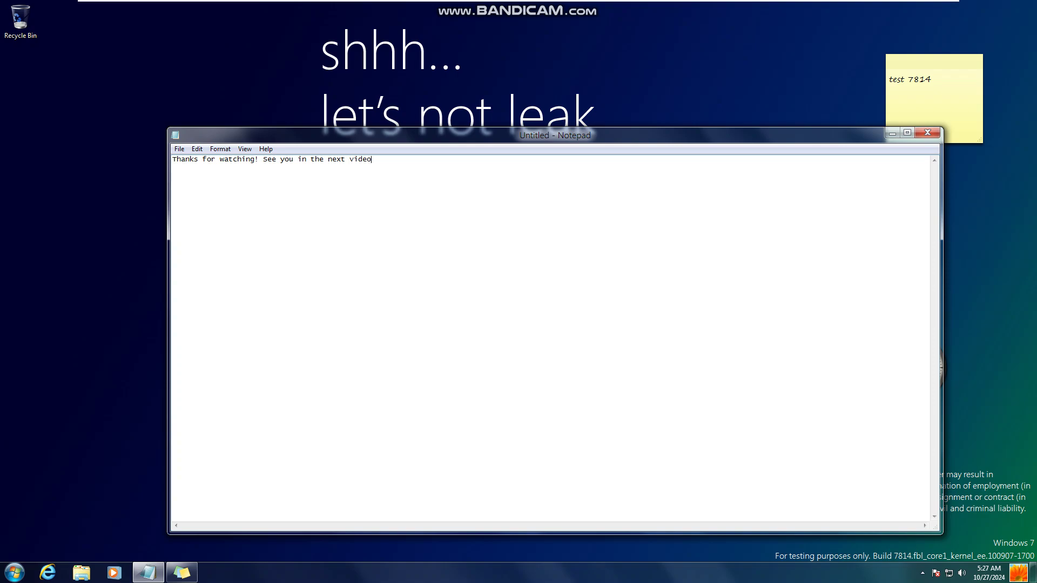